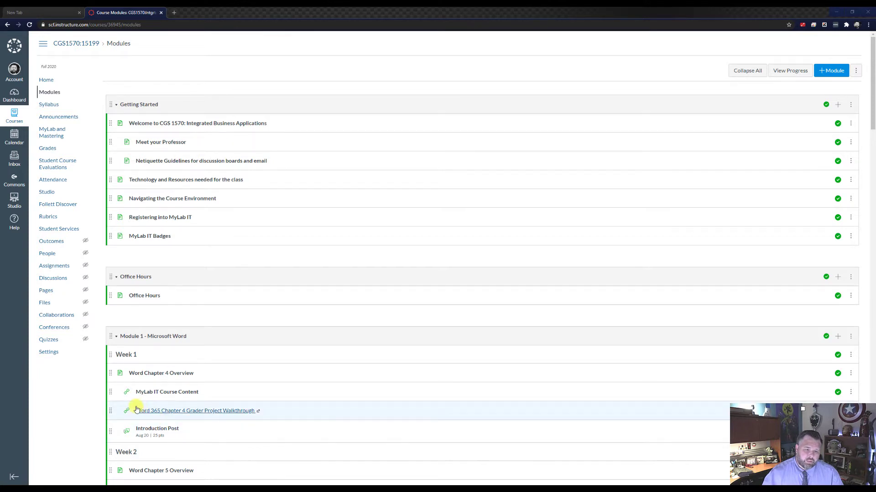
Open the Word 7G Park Letter (Homework) assignment from Week 3's MyLab IT Course Content, inside the Word Chapter 7 folder.
scroll(166, 422, down, 6)
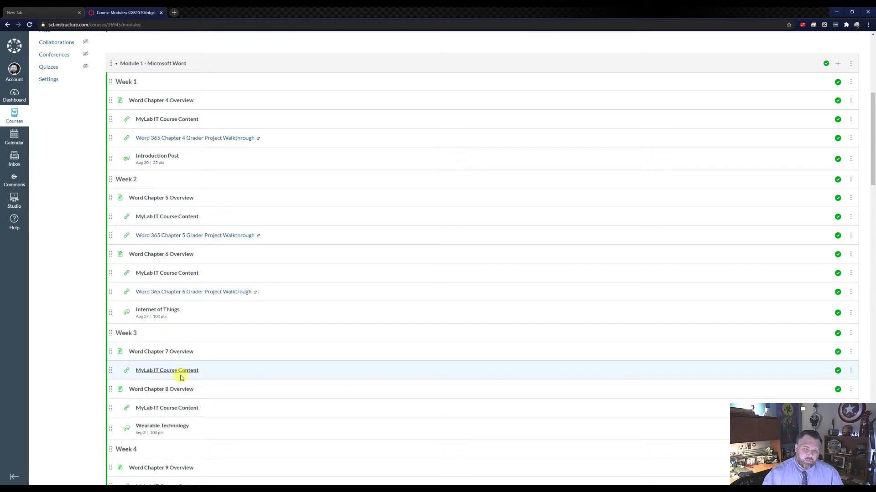
click(165, 371)
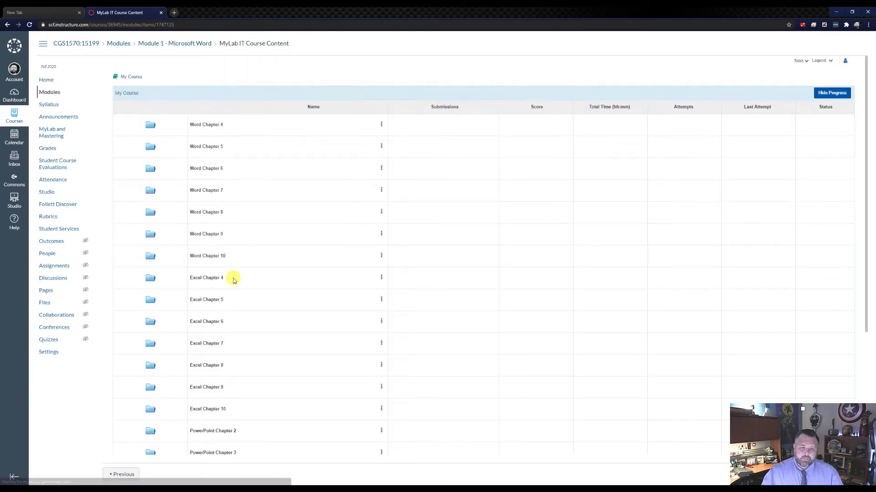
click(205, 191)
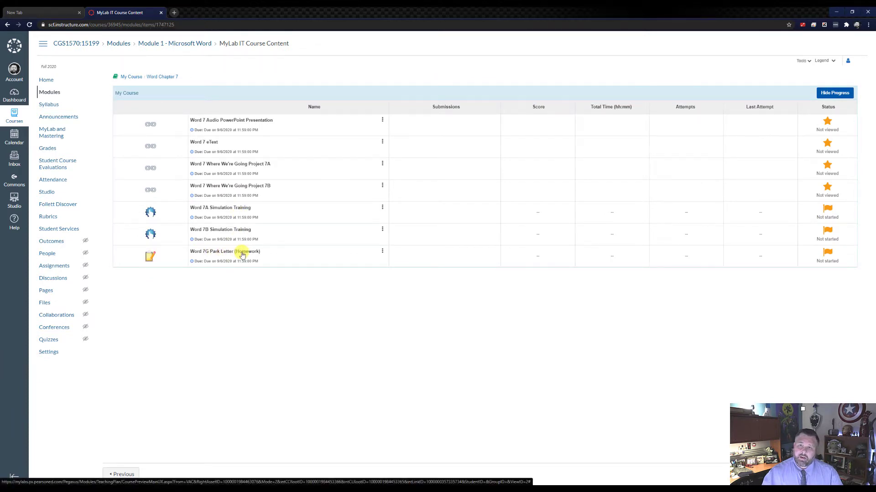
click(242, 254)
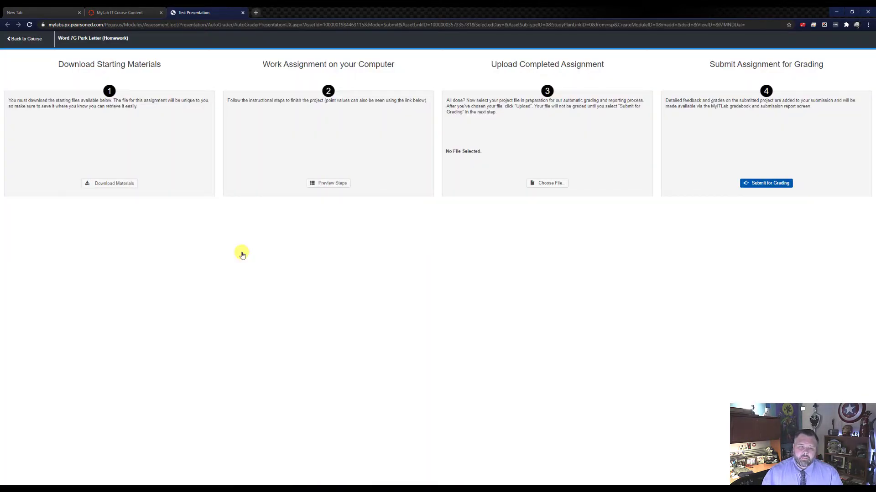
Download all five starting materials individually: the instructions, the student document, the final result image, w07G_Imagination_Bullet.jpg and w07G_Ride.jpg.
click(119, 185)
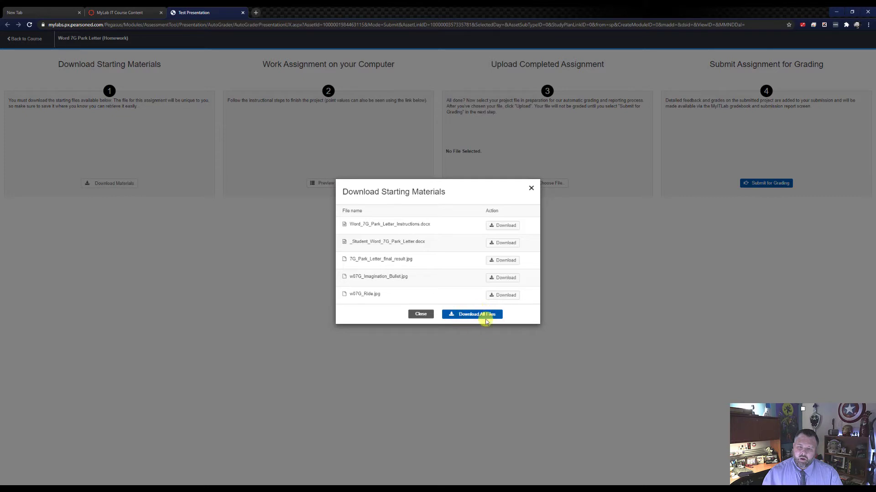
click(498, 225)
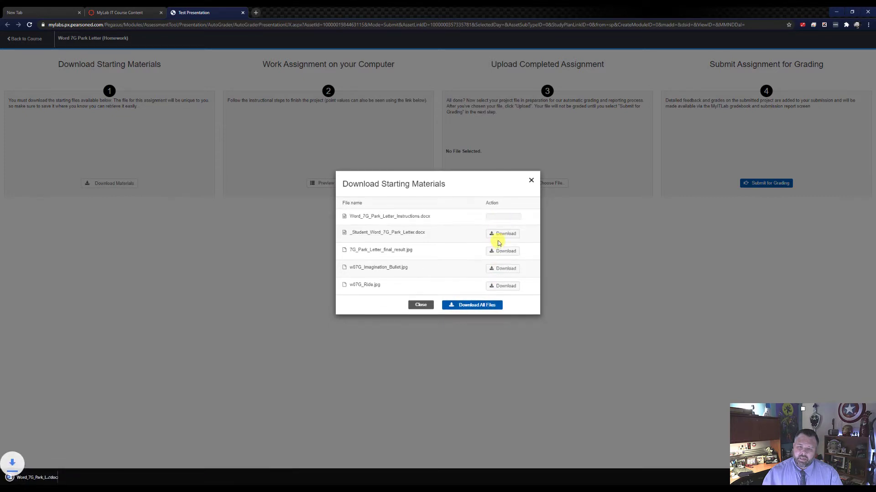
click(498, 234)
click(500, 249)
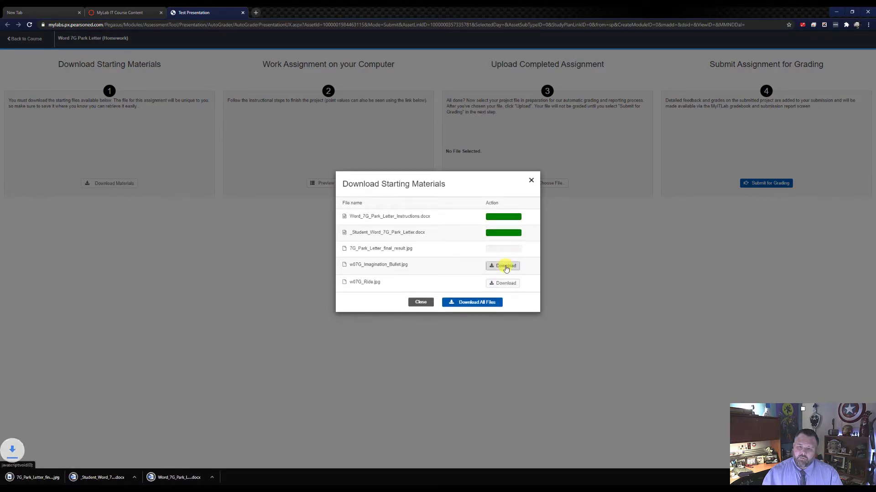
click(503, 265)
click(505, 282)
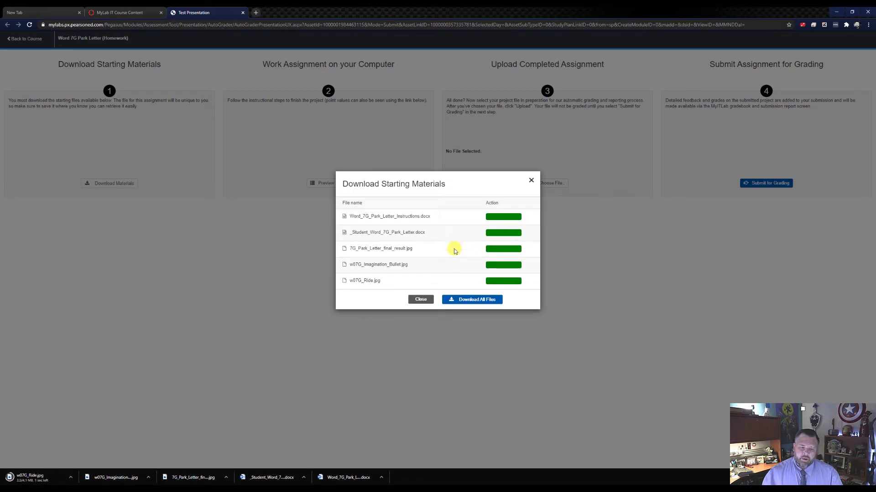
Open the downloaded _Student_Word_7G_Park_Letter document in Word and enable editing.
click(279, 477)
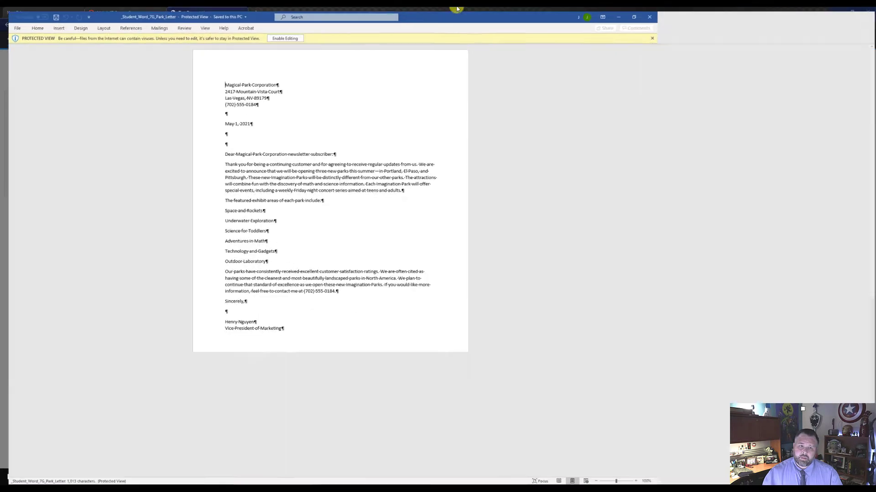
click(283, 35)
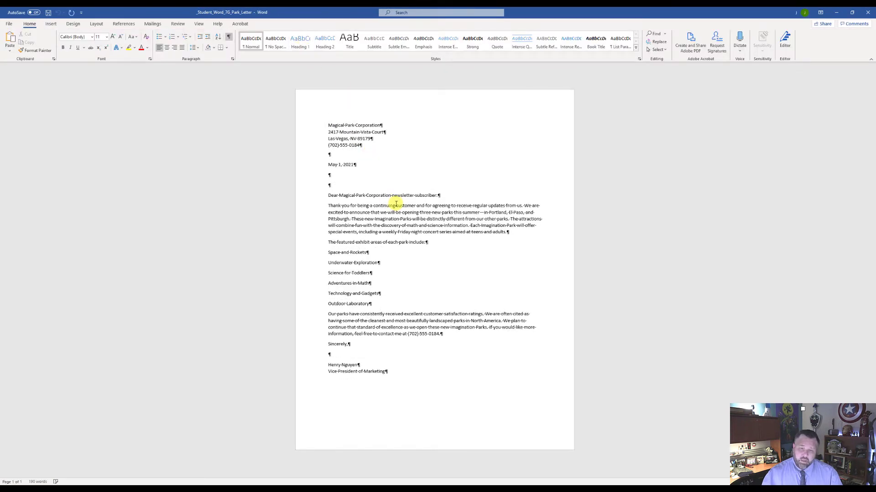
scroll(396, 203, up, 5)
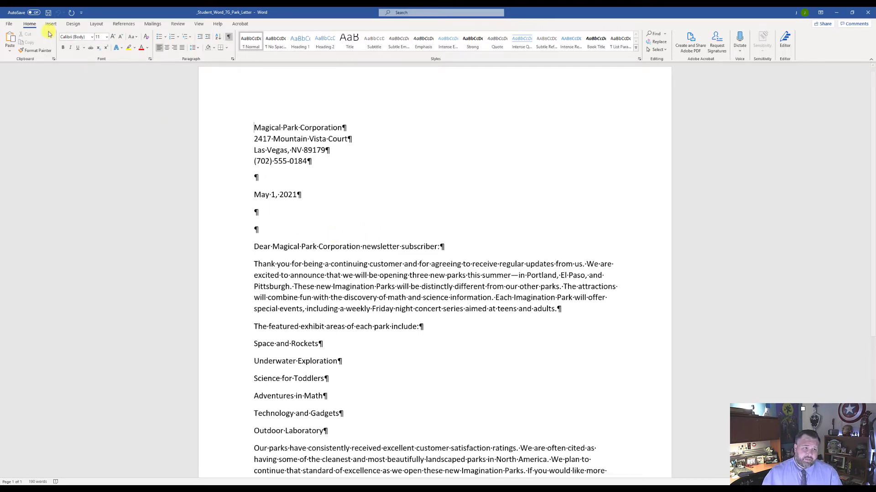
Save the letter in the Downloads folder as a Word Macro-Enabled Document (*.docm), keeping the name _Student_Word_7G_Park_Letter.
click(8, 25)
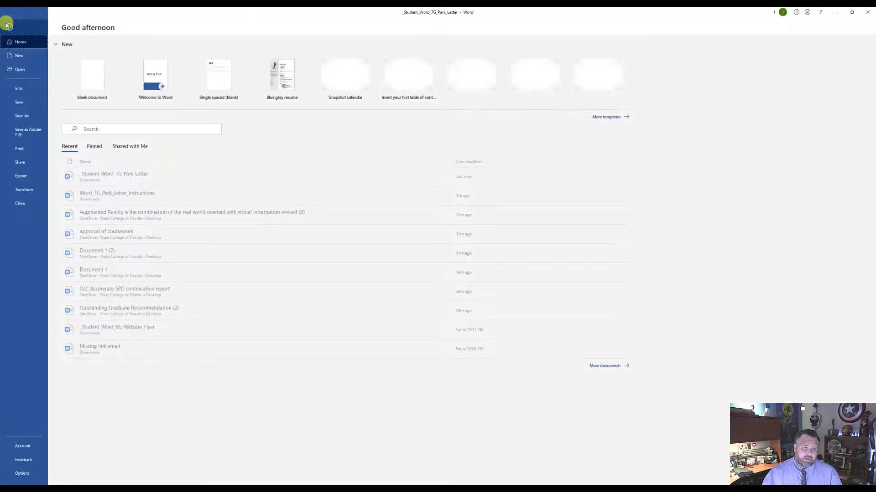
click(22, 116)
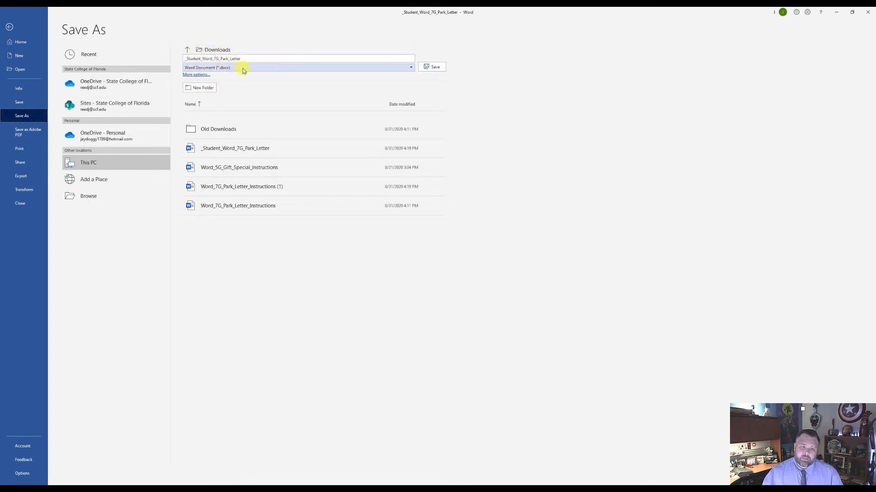
click(403, 69)
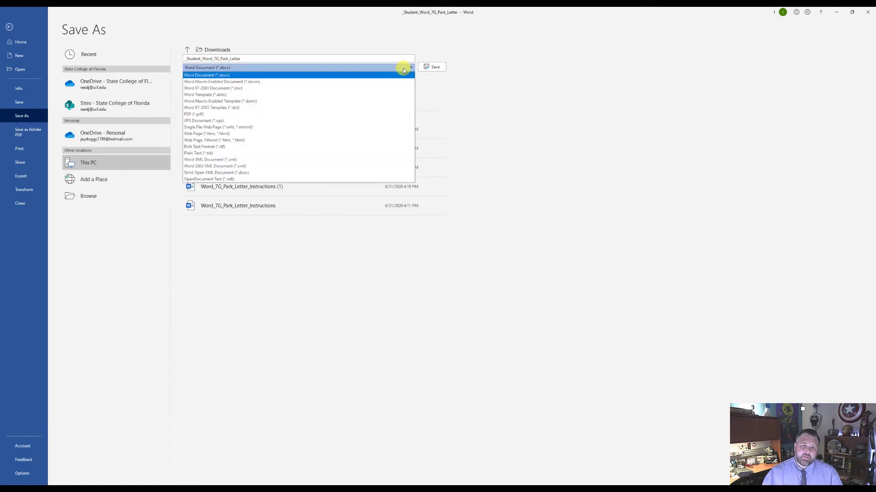
click(230, 82)
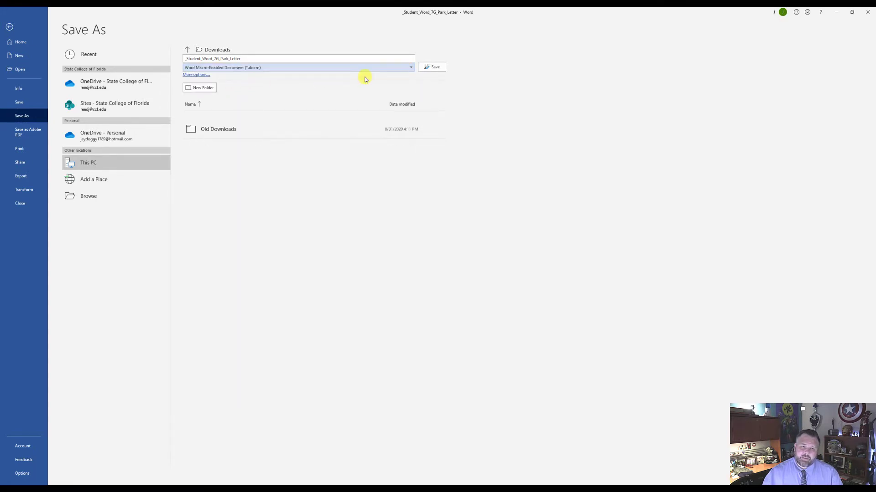
click(433, 68)
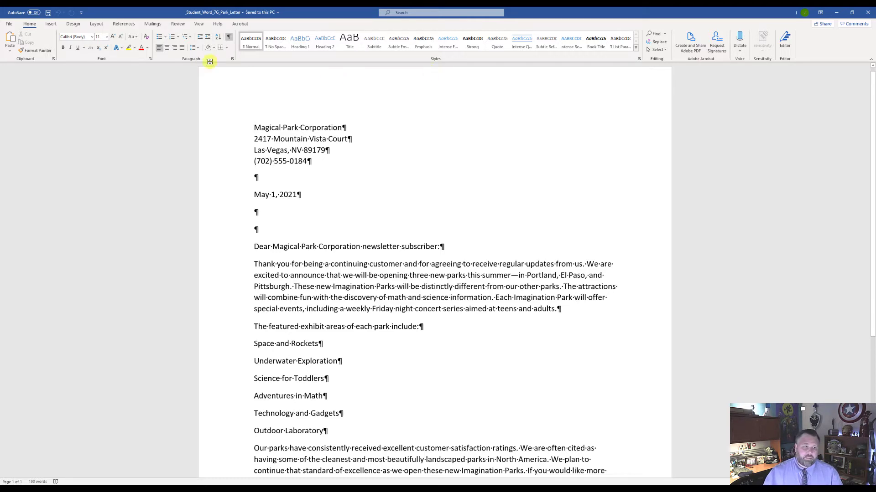
Add the Developer tab to the ribbon through the ribbon customization options.
click(8, 24)
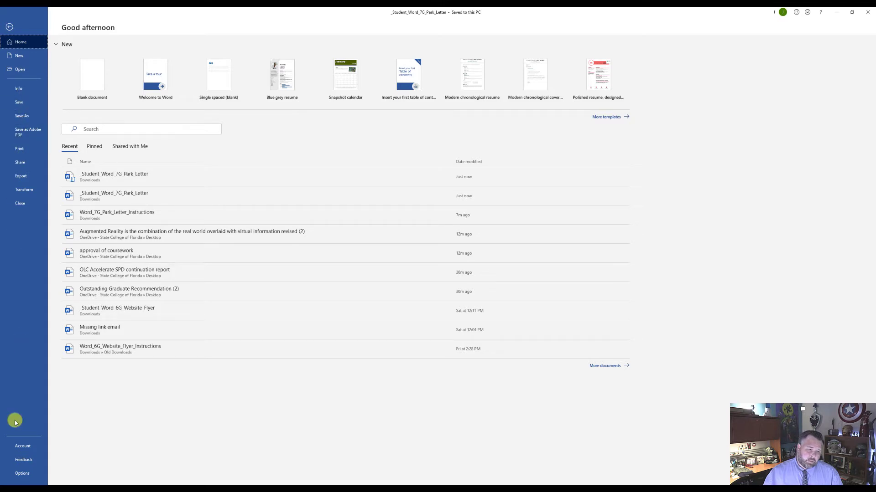
click(23, 473)
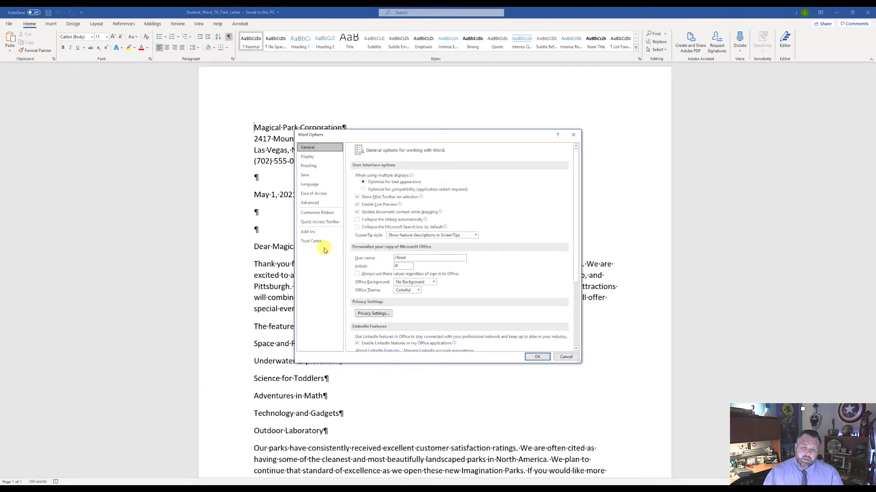
click(328, 213)
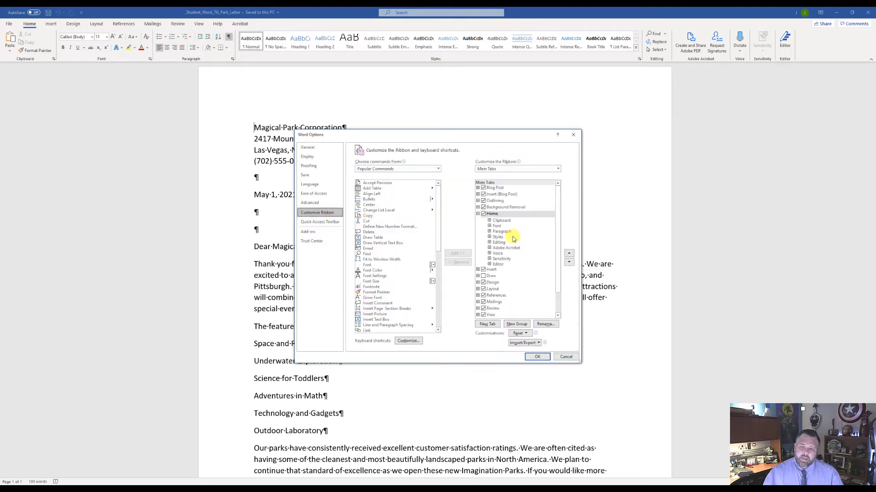
scroll(511, 287, down, 1)
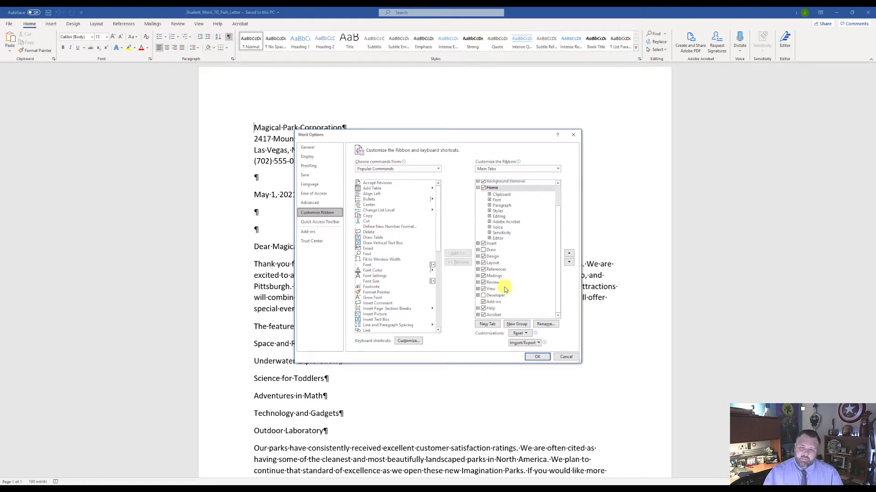
click(483, 297)
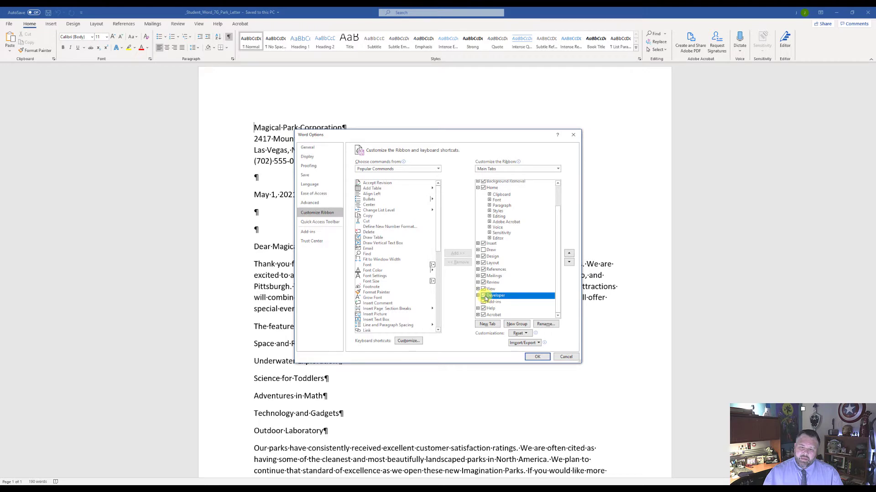
click(538, 357)
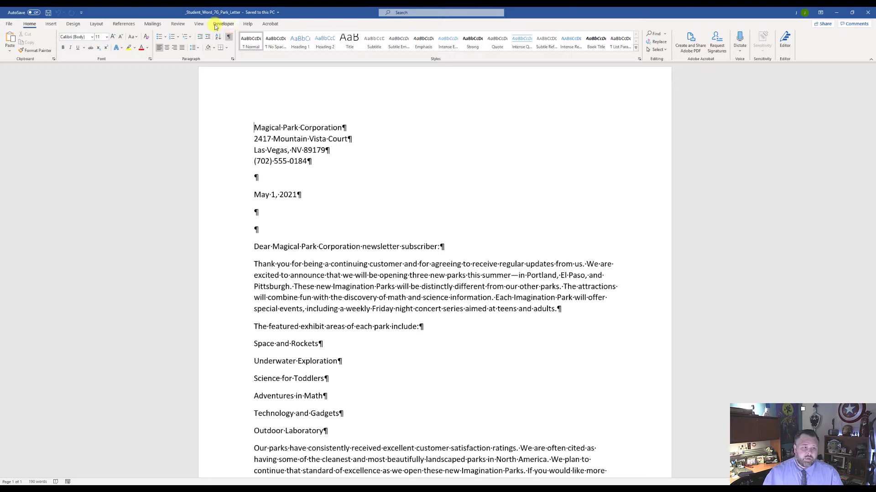
Review the macro security settings in the Trust Center and close the options.
click(9, 24)
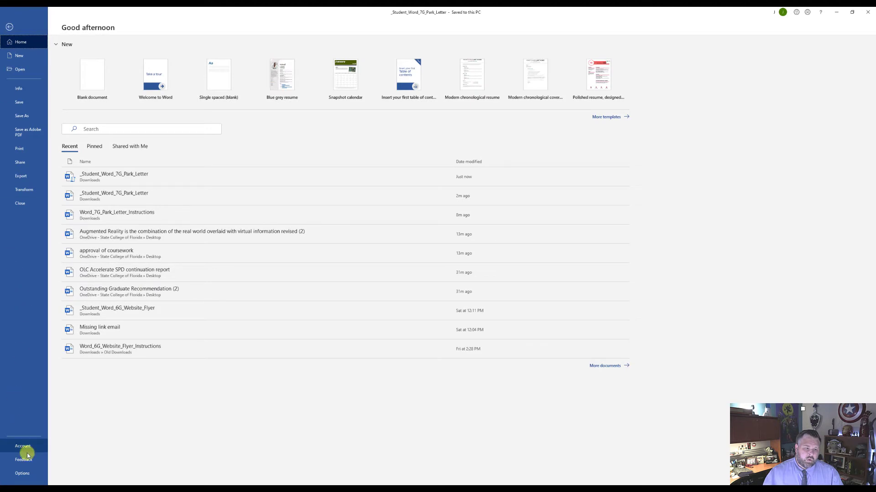
click(21, 473)
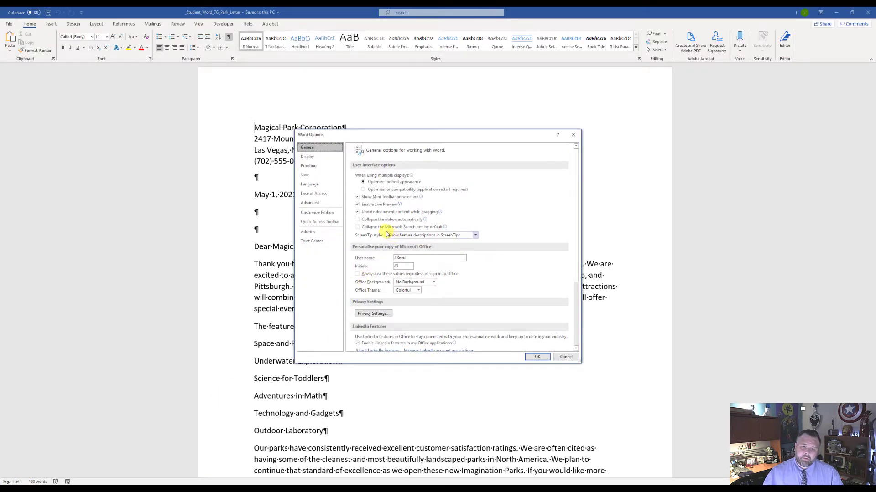
click(317, 242)
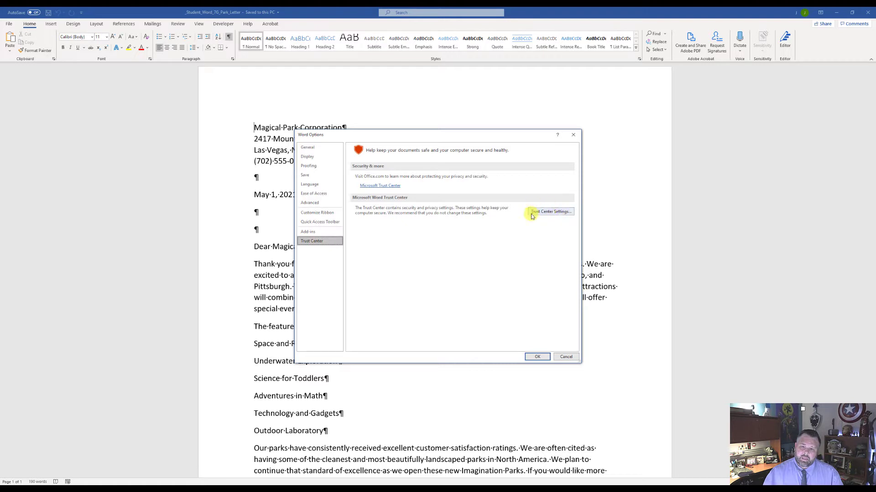
click(553, 211)
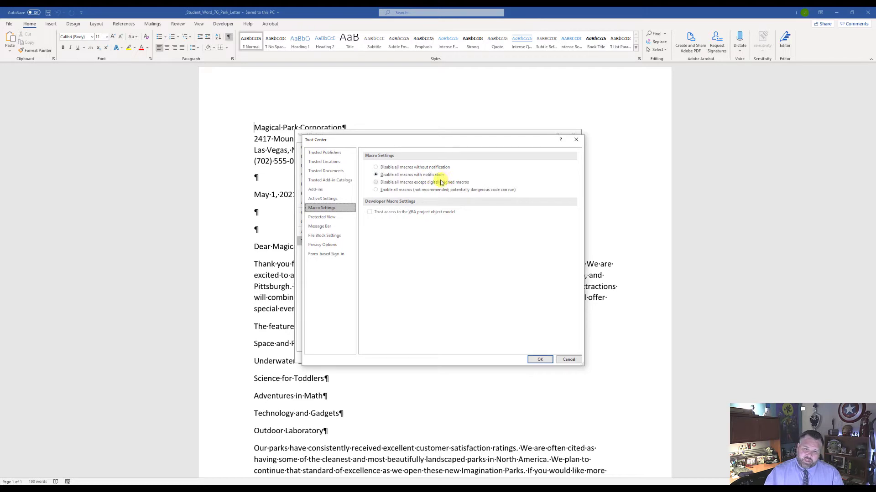
click(540, 360)
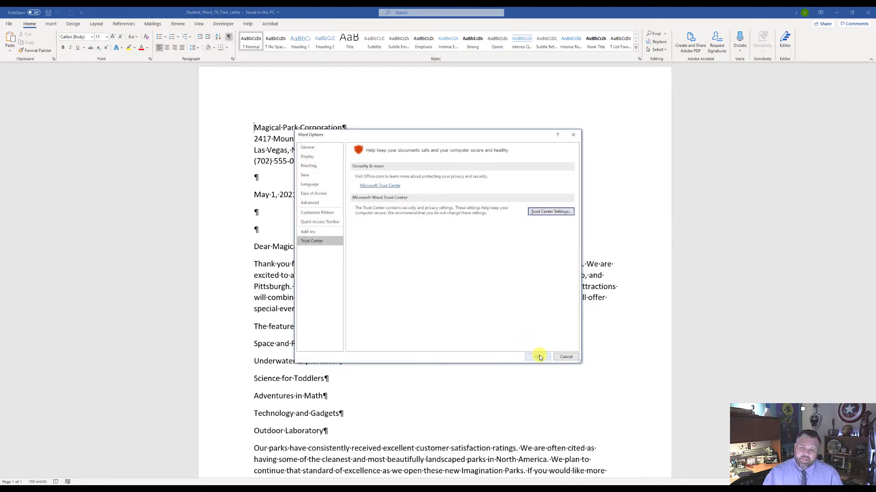
click(539, 357)
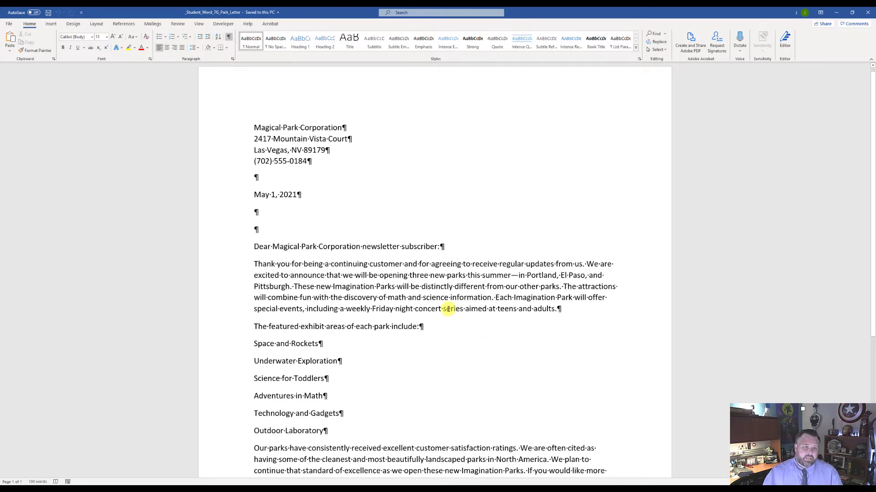
Insert a FileName field with no special format in the letter's footer and return to the document body.
click(53, 25)
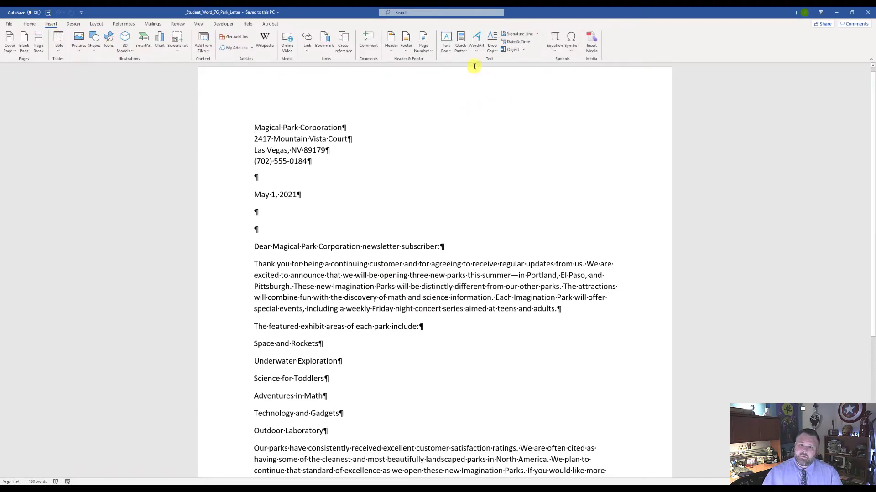
click(407, 50)
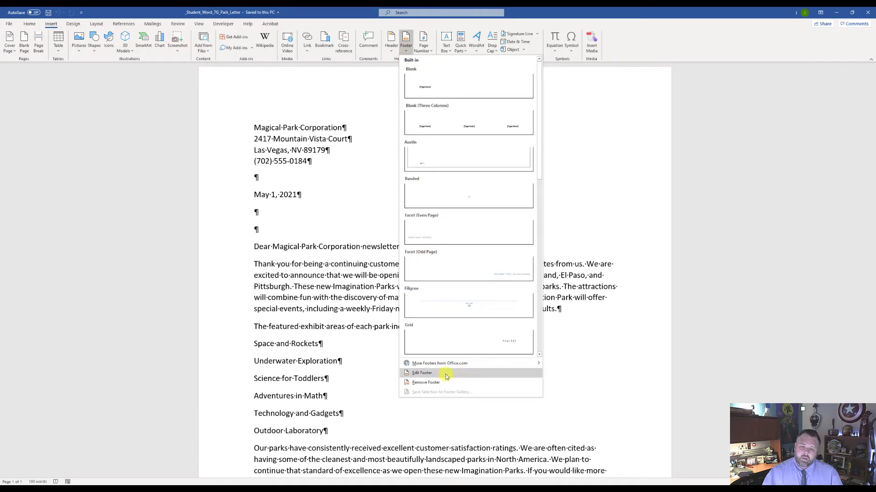
click(436, 376)
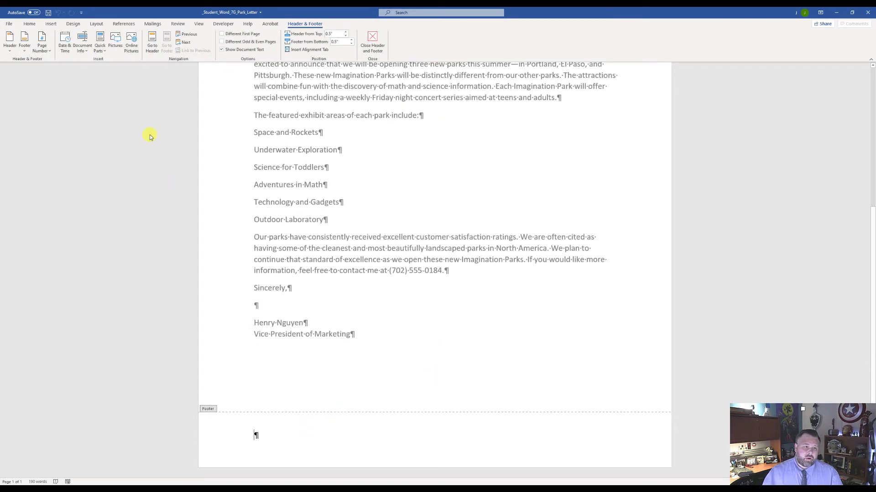
click(83, 50)
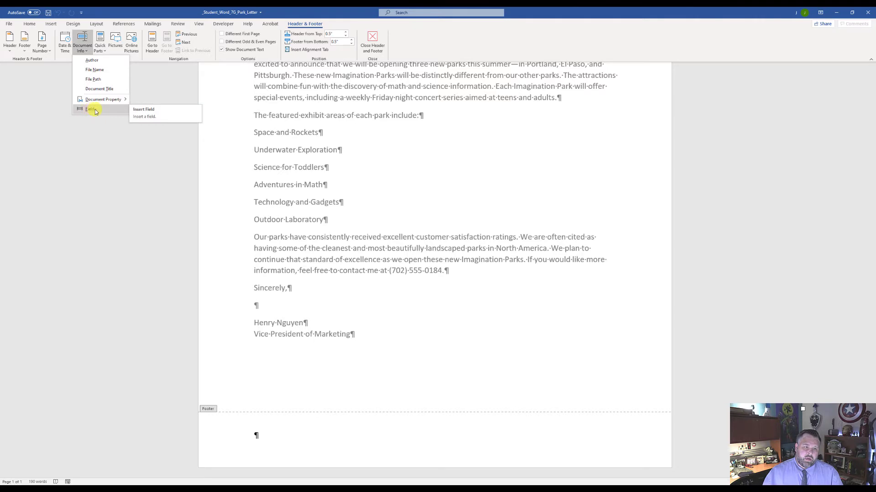
click(89, 110)
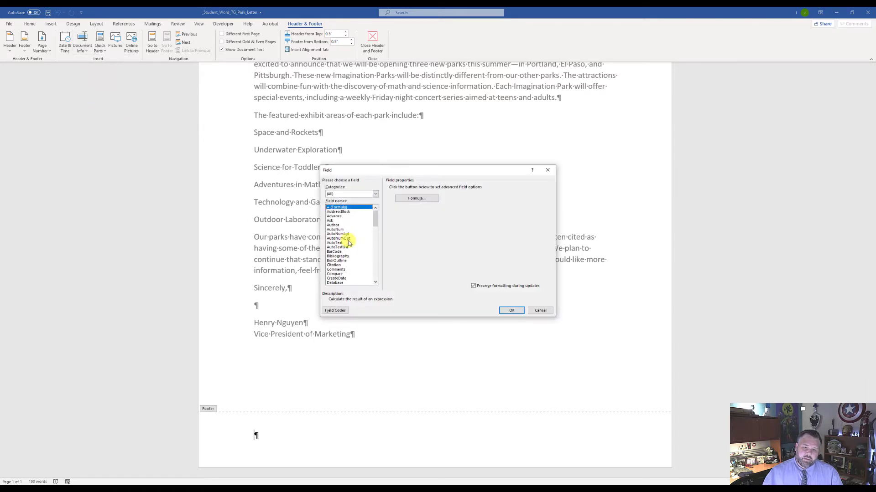
scroll(354, 255, down, 5)
scroll(351, 246, down, 3)
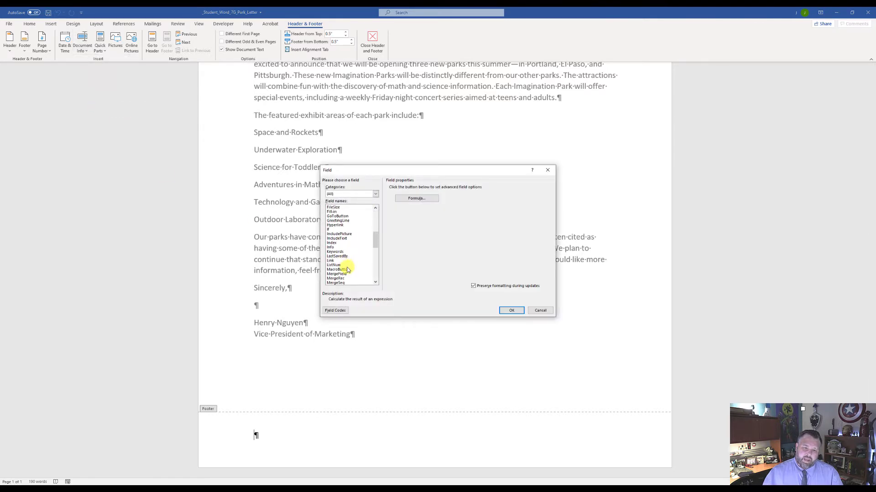
scroll(341, 234, up, 2)
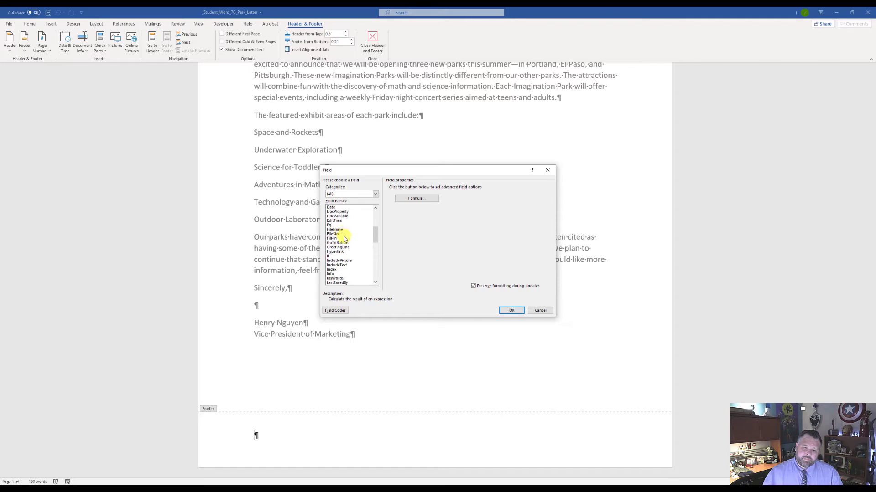
click(336, 230)
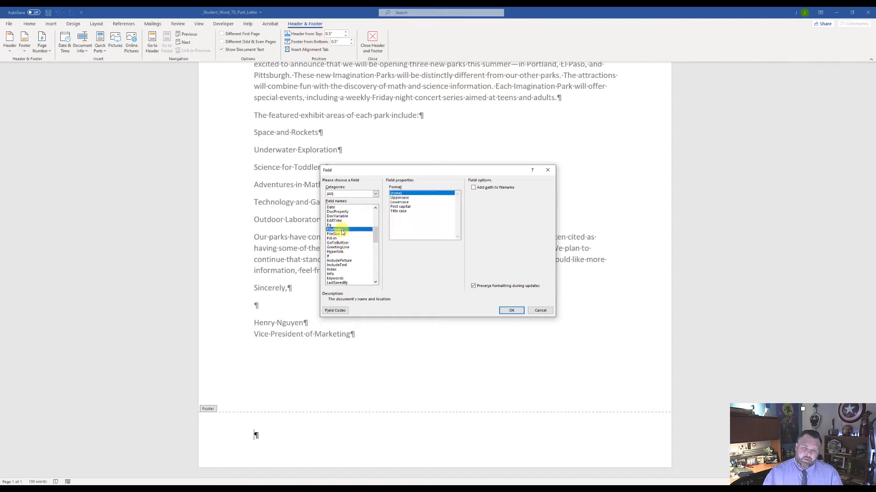
click(512, 310)
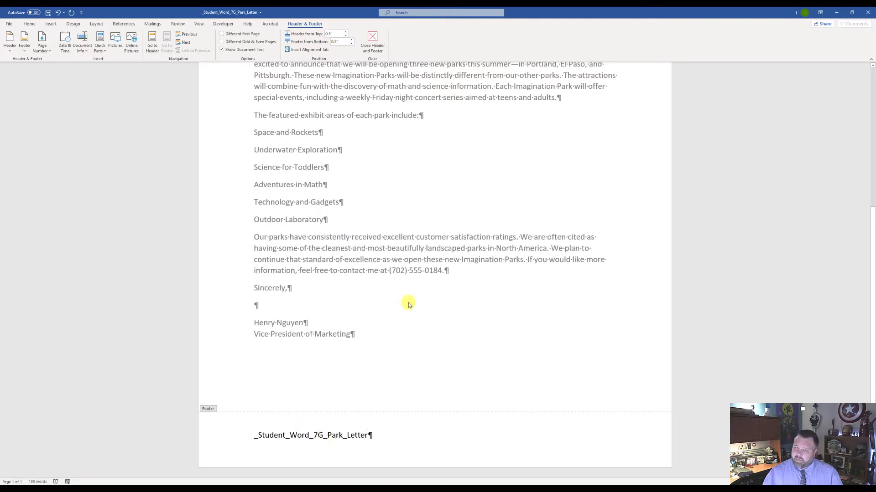
click(372, 43)
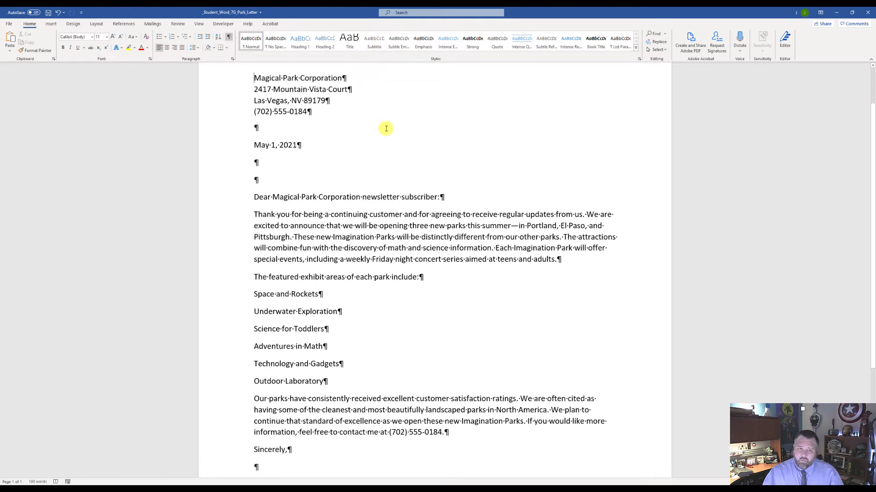
Format the four-line Magical Park Corporation address block at the start of the letter as 16 pt, bold and centered.
scroll(391, 146, up, 2)
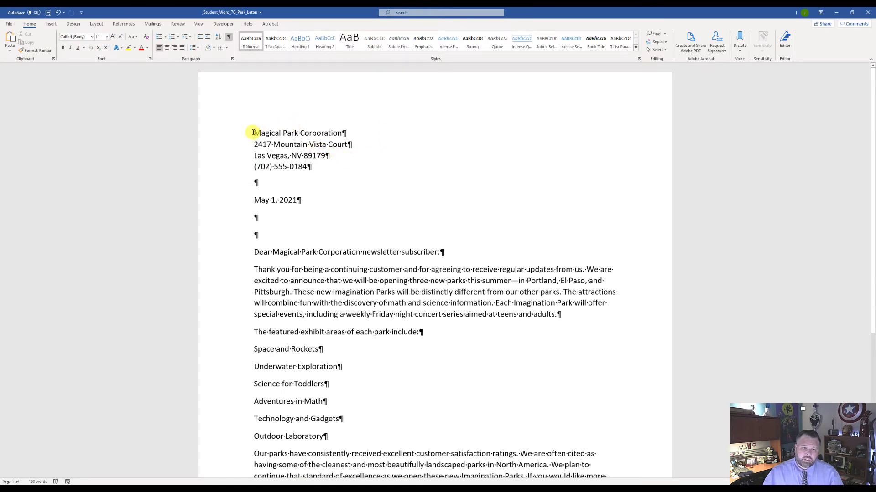
drag(252, 133, 313, 167)
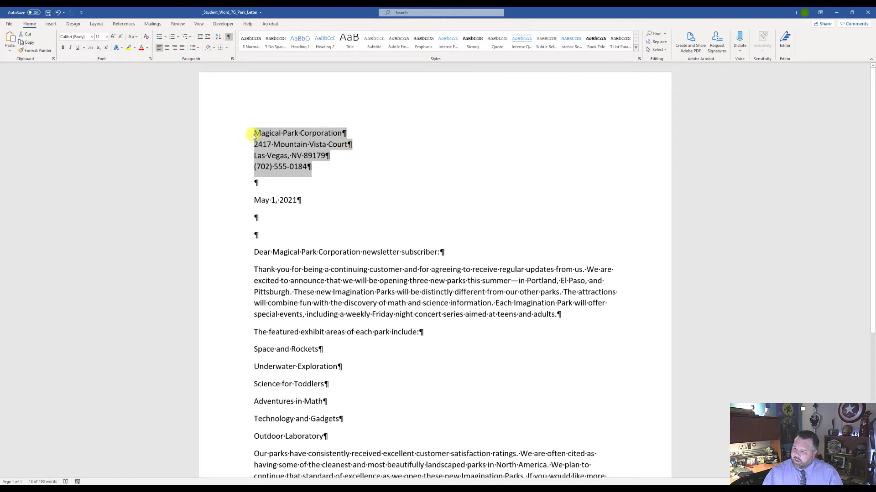
click(107, 37)
click(104, 93)
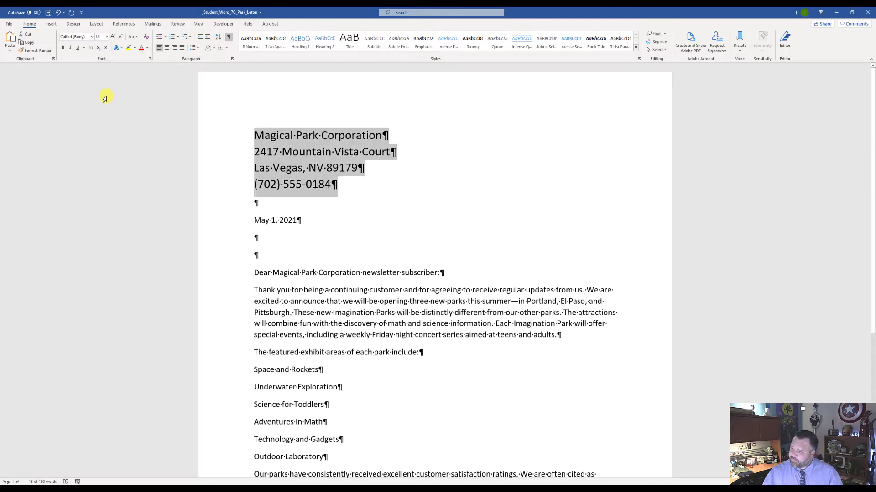
key(ctrl+b)
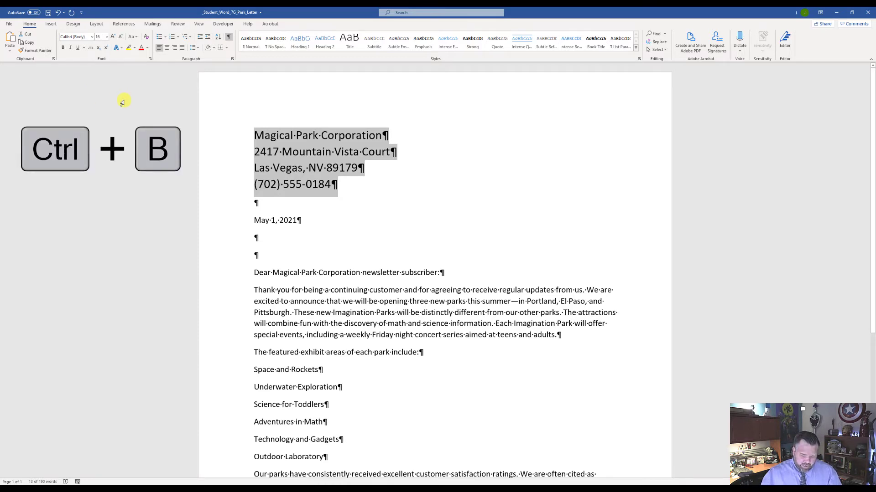
key(ctrl+b)
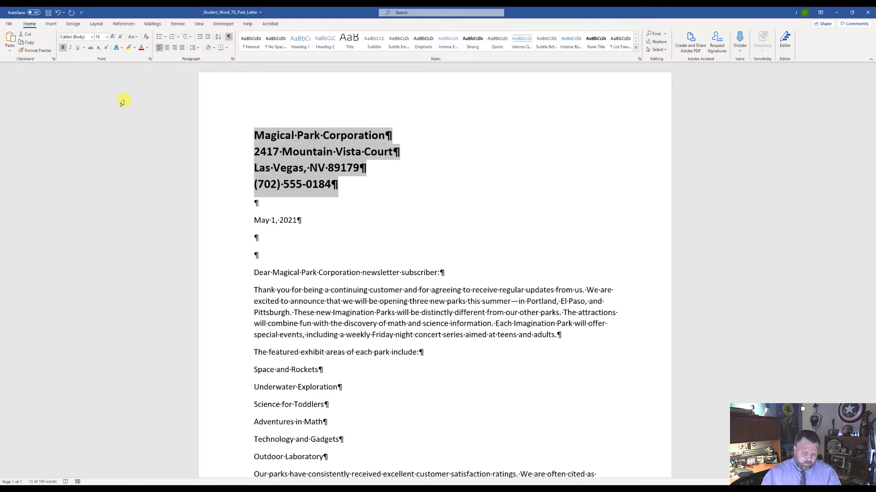
key(ctrl+e)
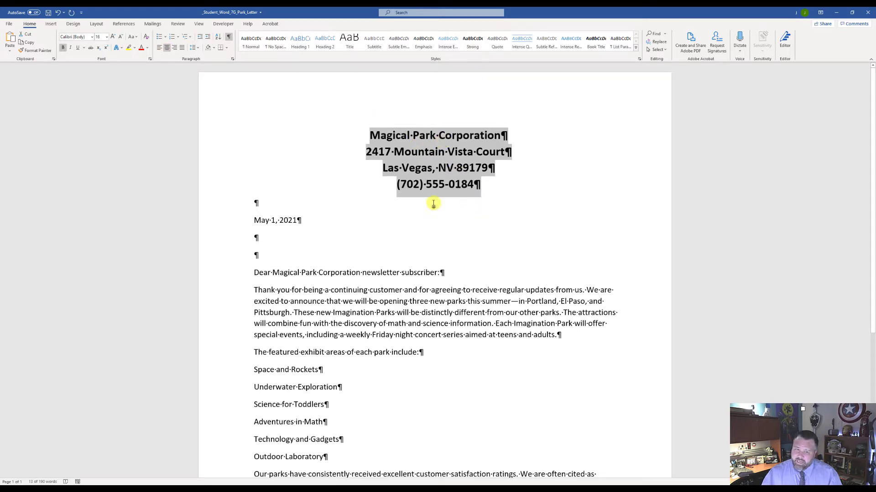
Set up a new macro recording named Header, stored in All Documents (Normal.dotm), with the description "Inserts the corporate slogan in the header".
click(274, 221)
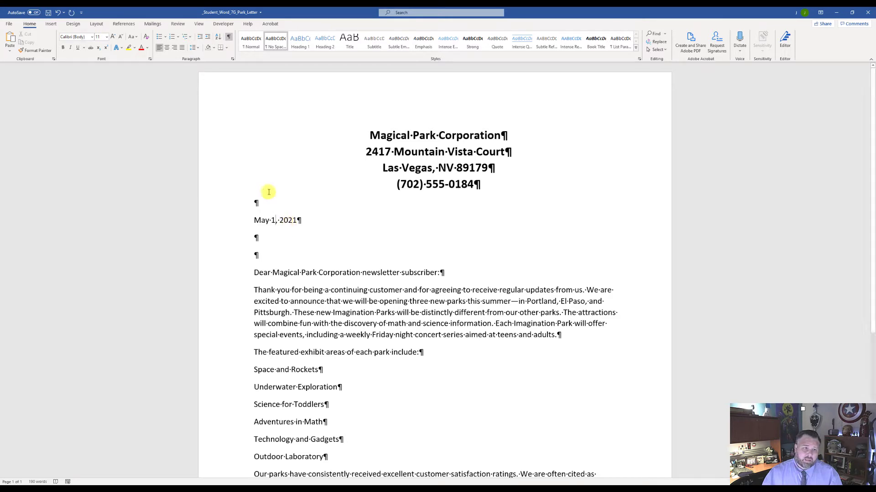
click(222, 24)
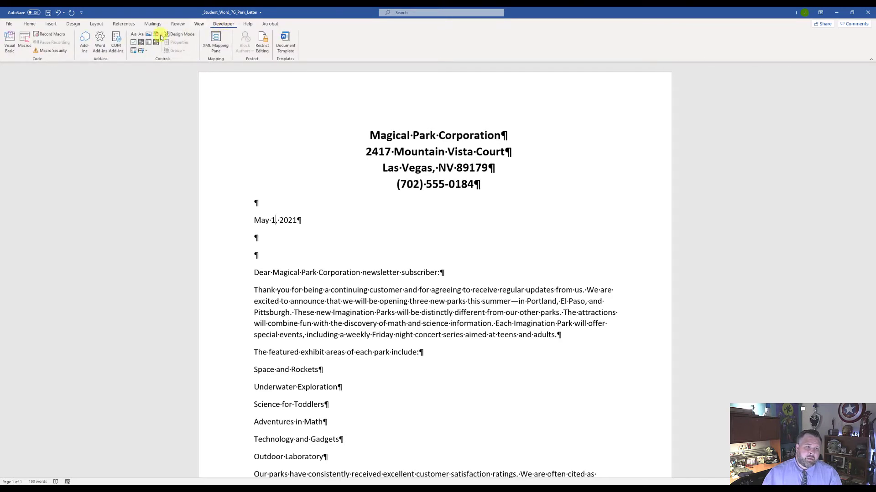
click(53, 36)
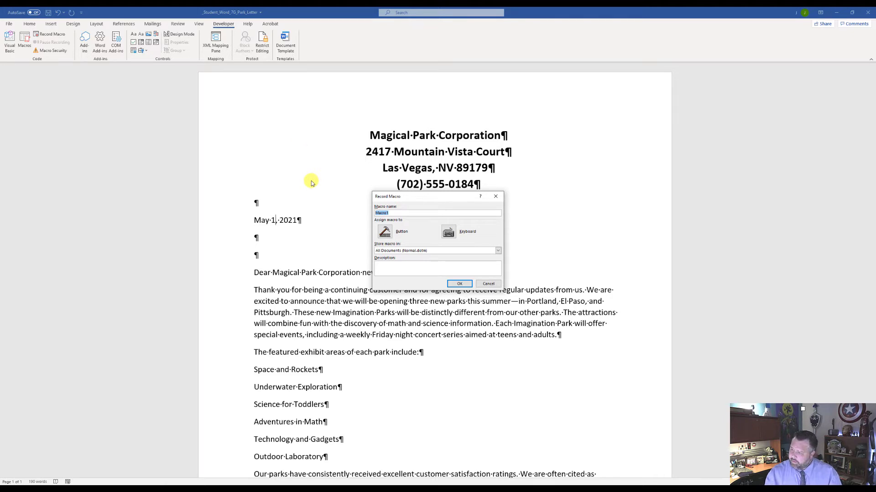
text(Header)
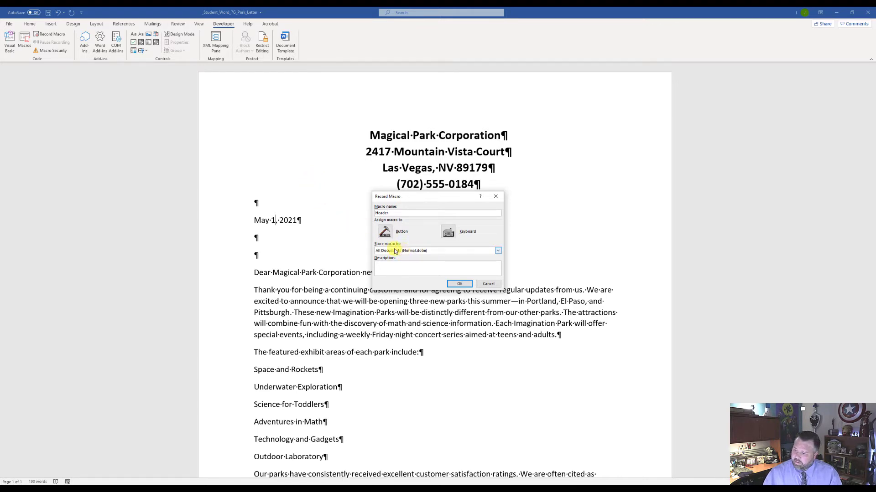
click(417, 270)
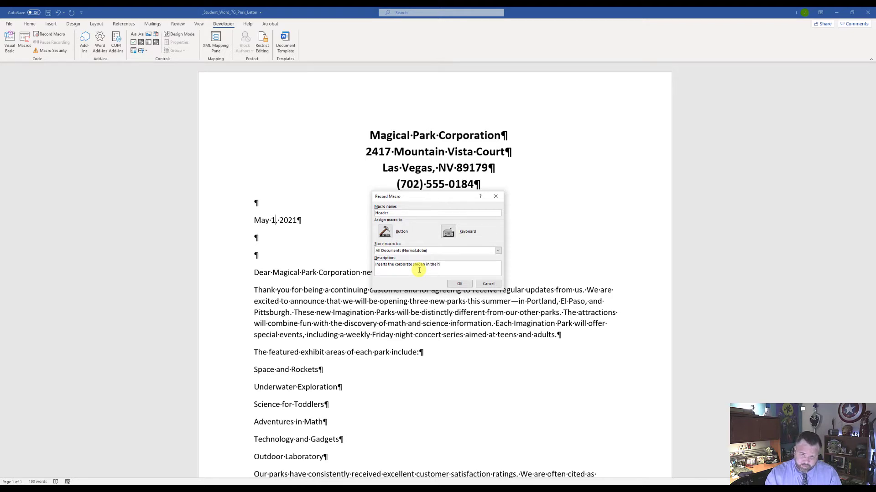
text(eader)
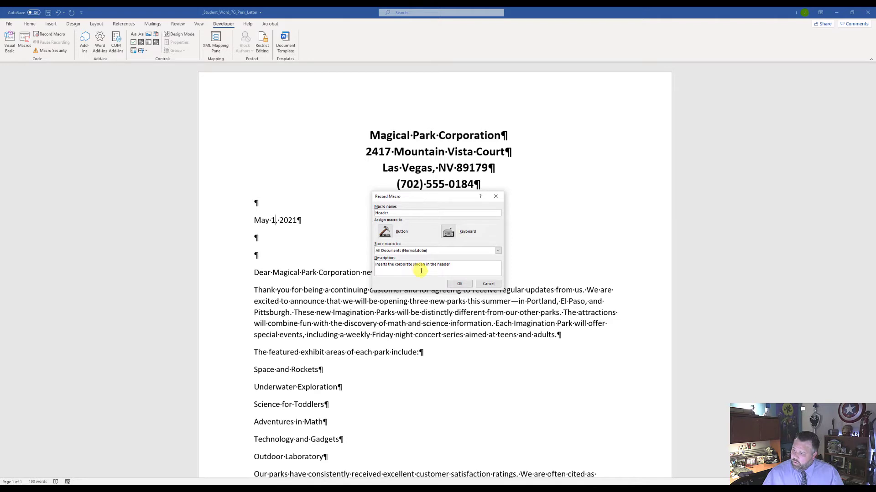
Assign the shortcut Alt+Ctrl+J to the Header macro and start recording.
click(449, 233)
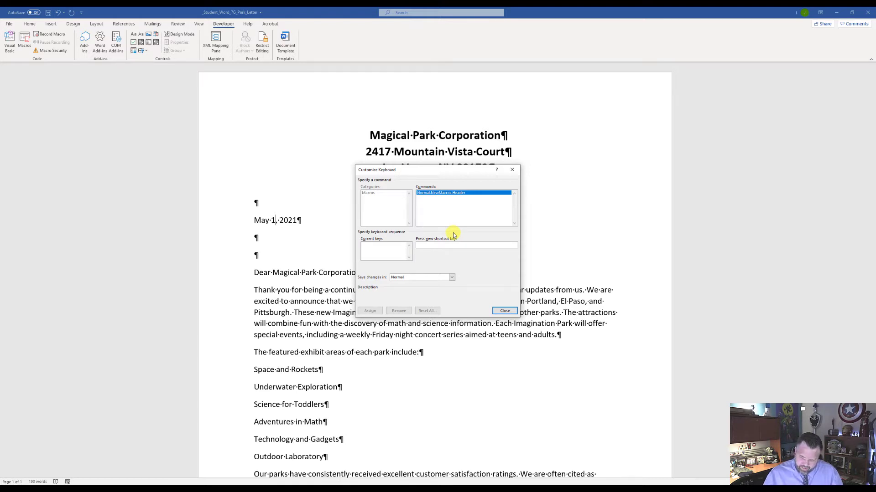
key(ctrl+alt+j)
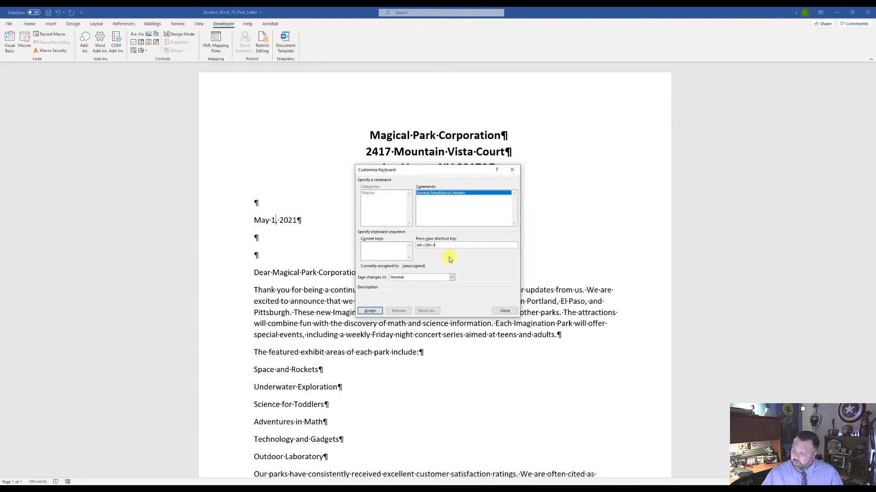
click(370, 312)
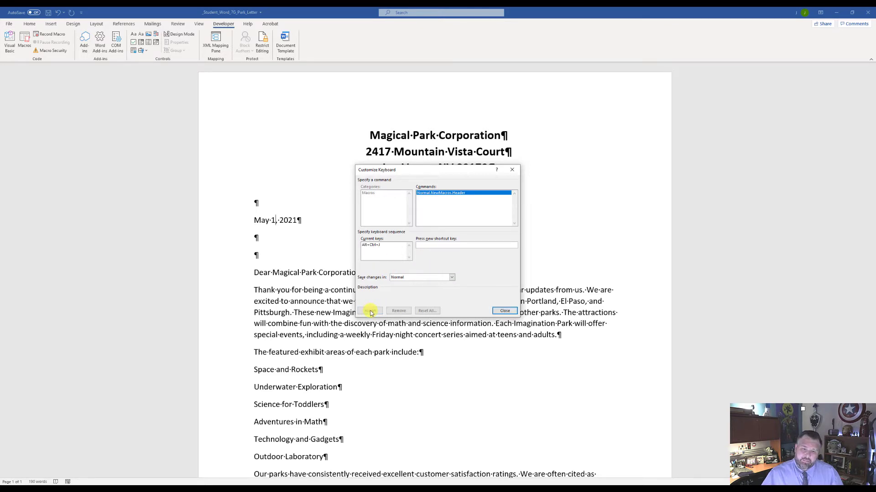
click(505, 312)
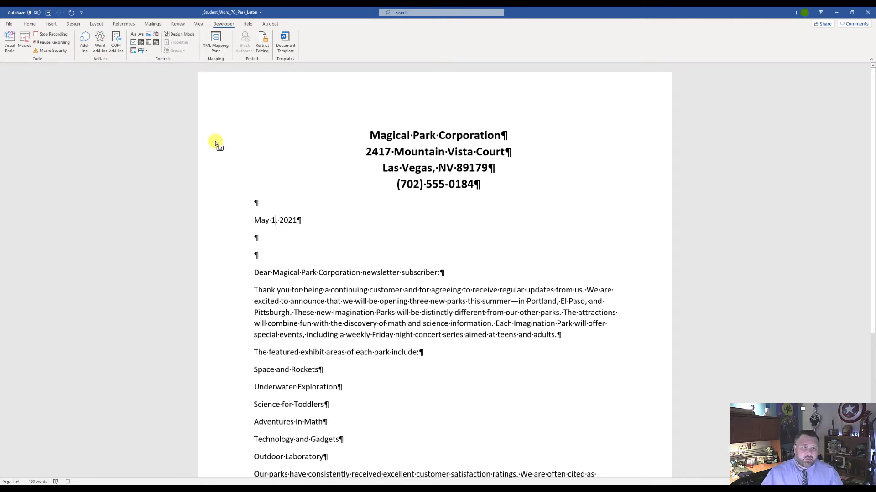
Enter the slogan "Always a Magical Experience!" in the page header and select the slogan text.
click(51, 24)
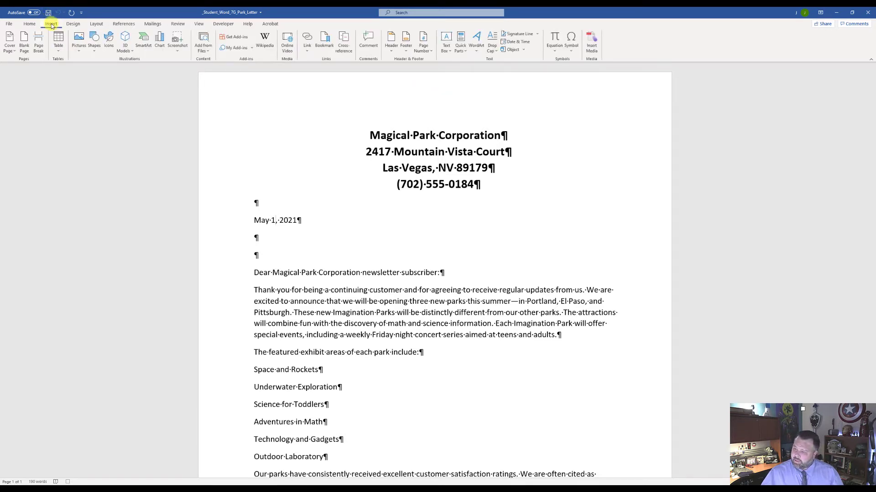
click(394, 50)
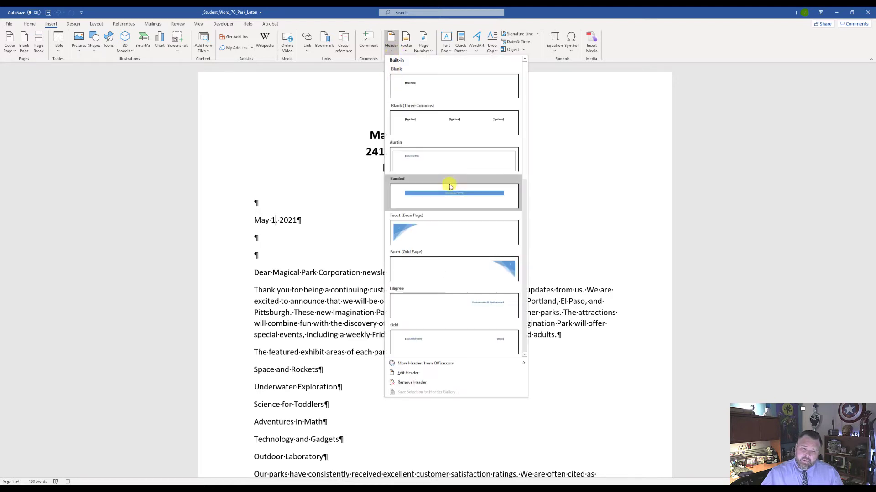
click(408, 373)
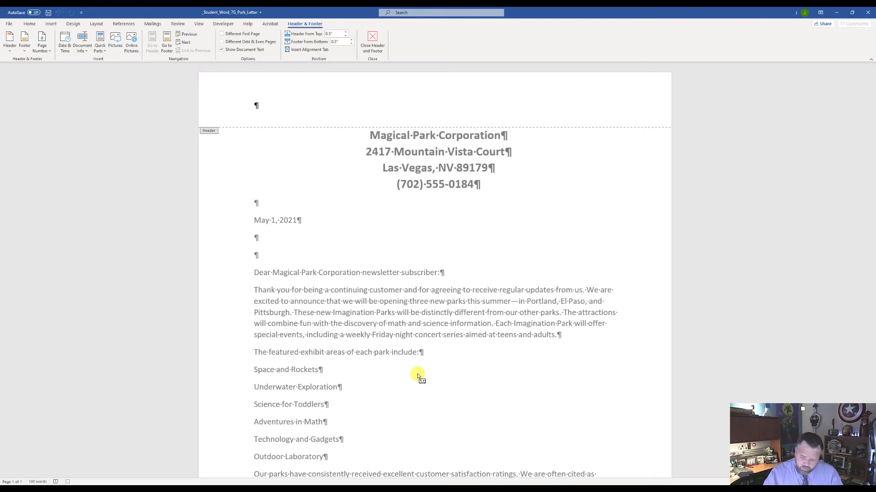
text(Alwa)
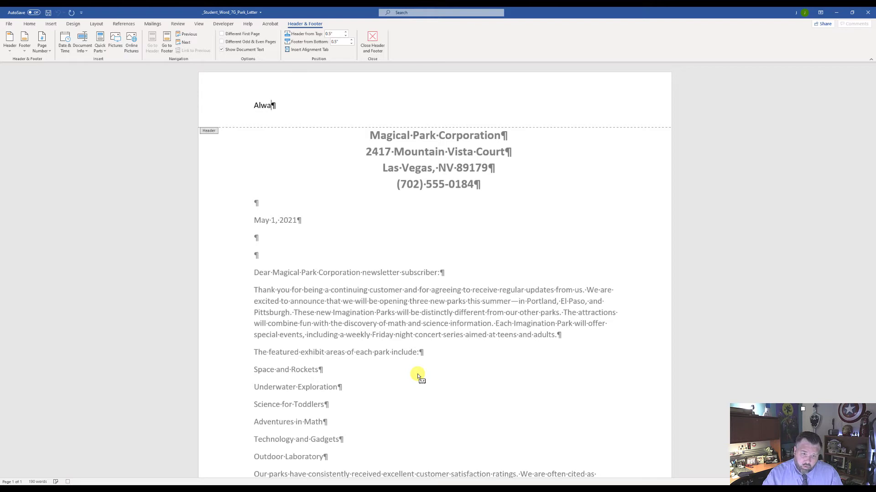
text(ys a Ma)
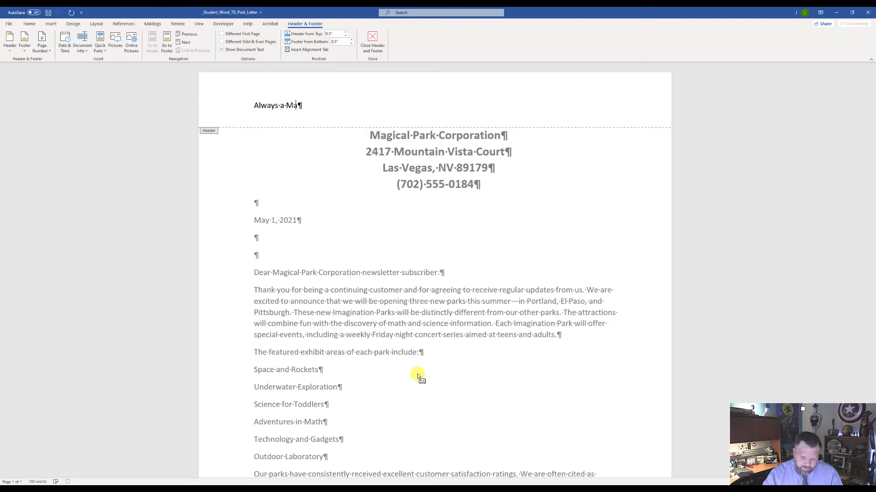
text(gica)
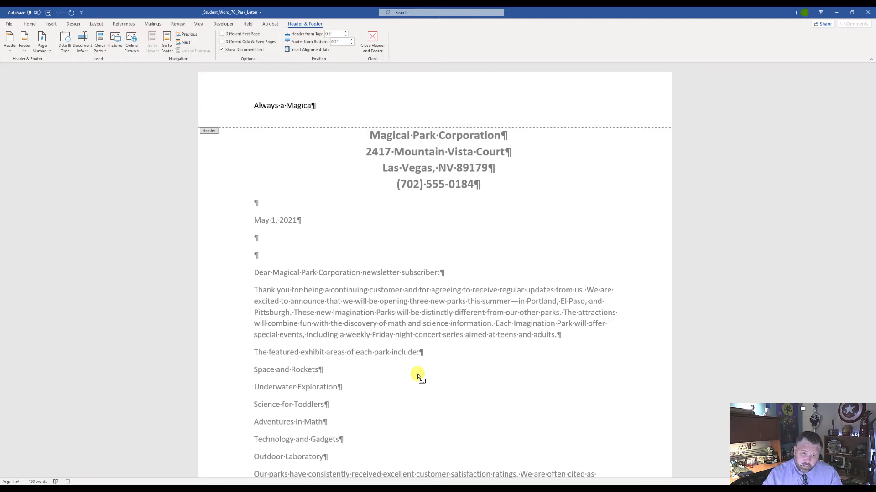
text(l Experience)
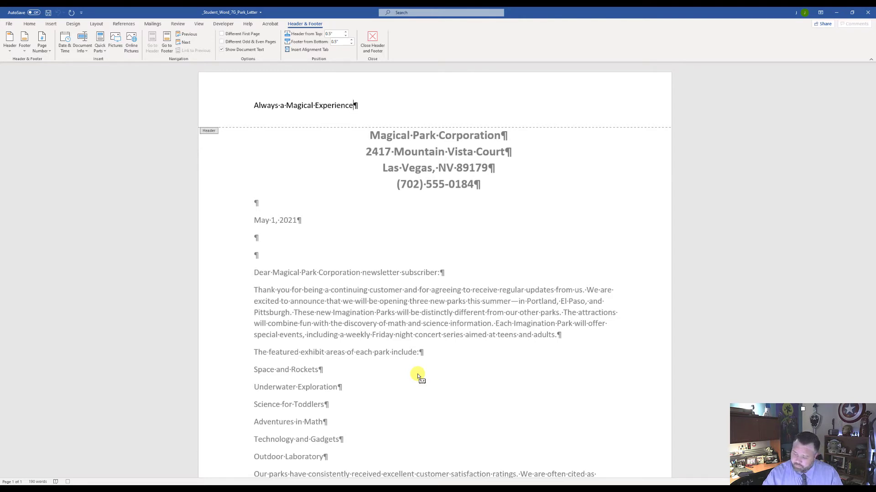
text(!)
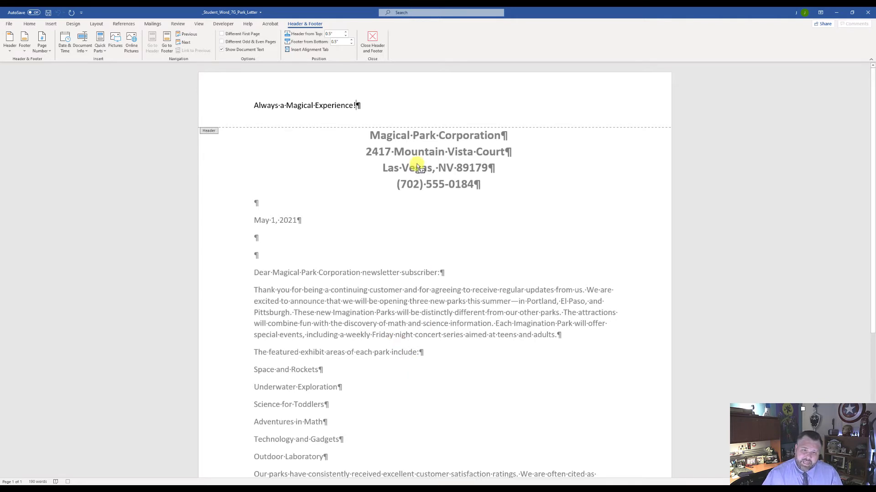
drag(357, 107, 254, 102)
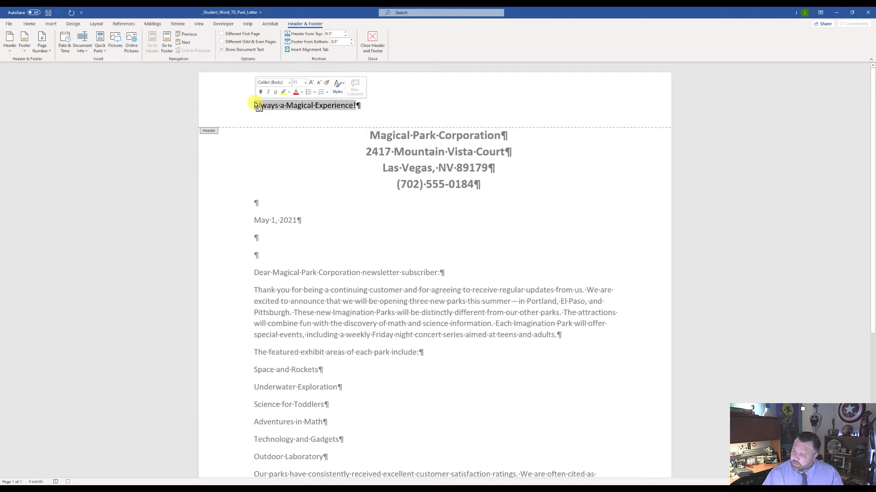
Format the header slogan with the blue gradient text effect with reflection, 20 pt size and centered alignment.
click(30, 24)
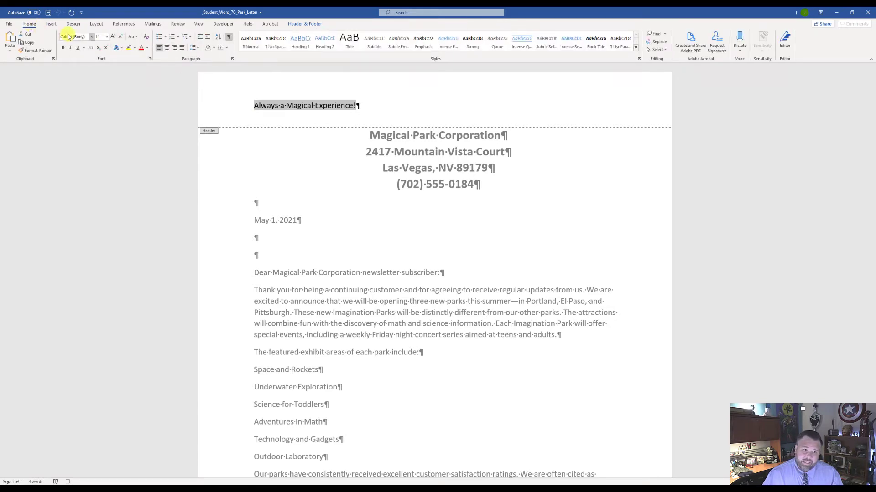
click(122, 49)
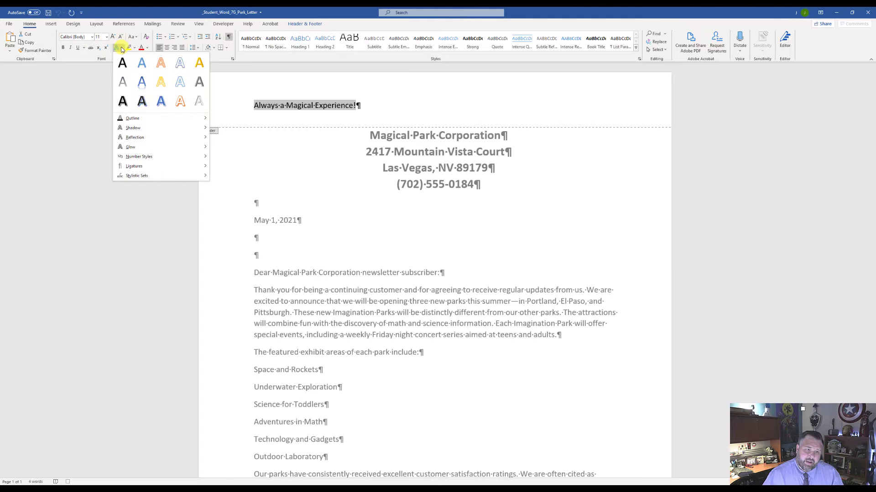
click(143, 81)
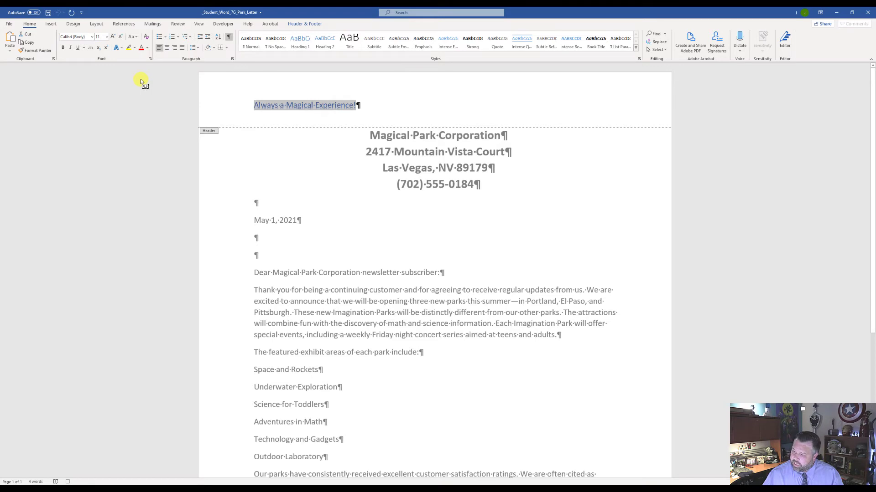
click(106, 38)
click(101, 108)
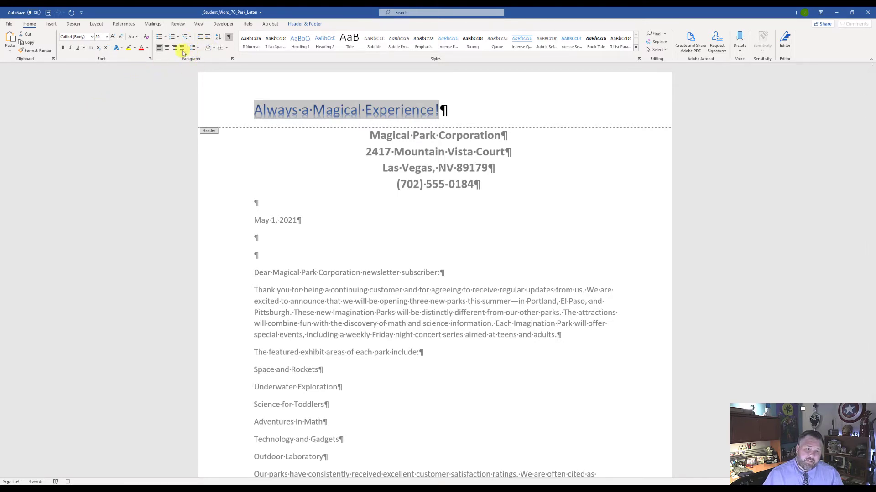
click(167, 48)
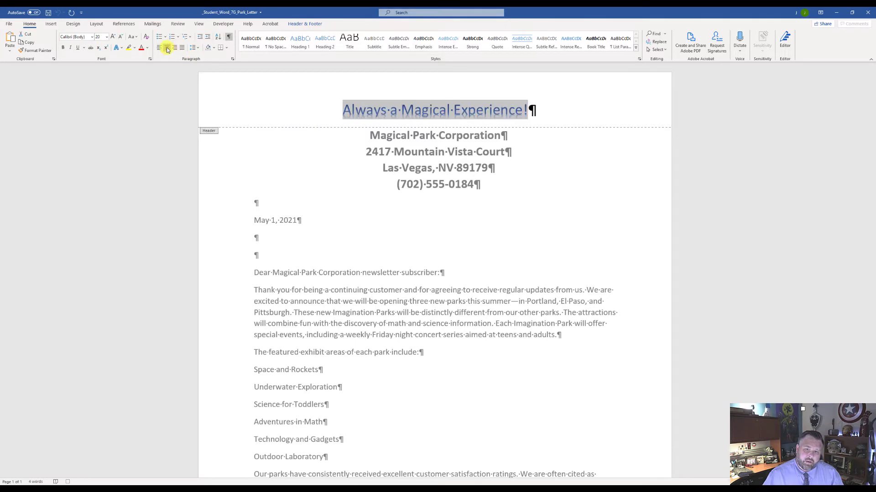
Close the page header and stop recording the Header macro.
click(308, 24)
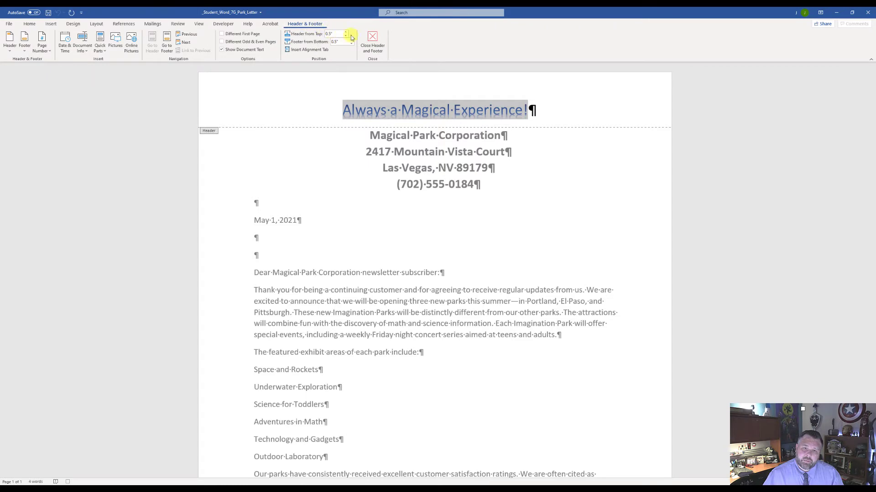
click(379, 47)
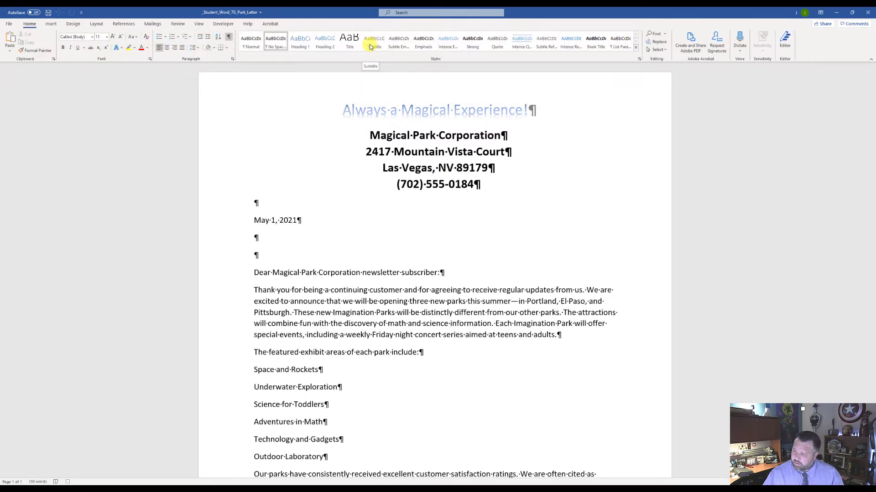
click(223, 24)
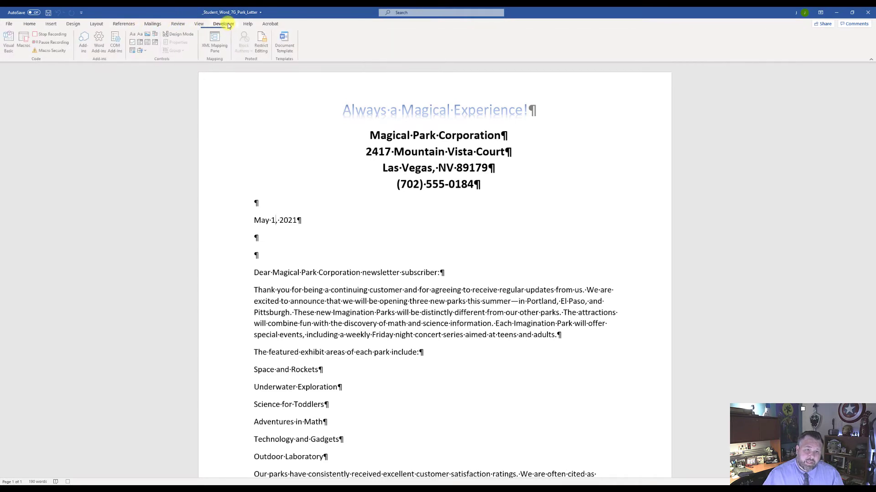
click(54, 35)
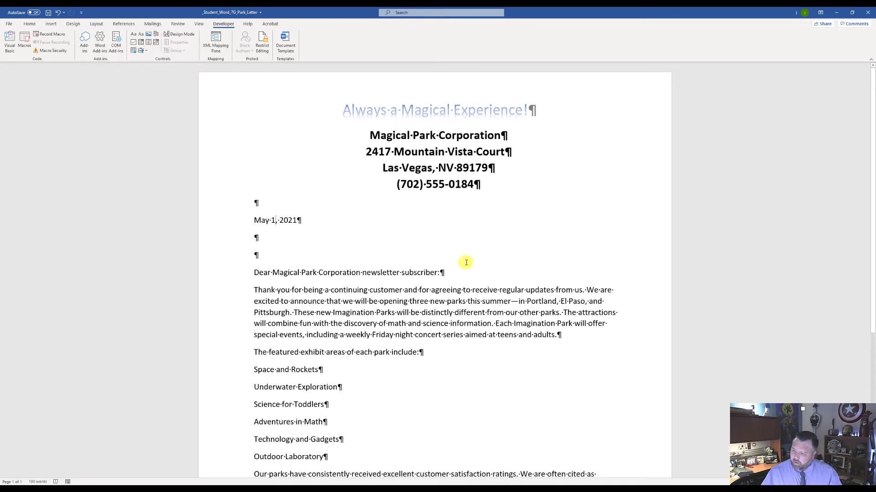
Apply Expanded character spacing to the four-line Magical Park Corporation letterhead and increase the spacing amount.
drag(363, 135, 506, 193)
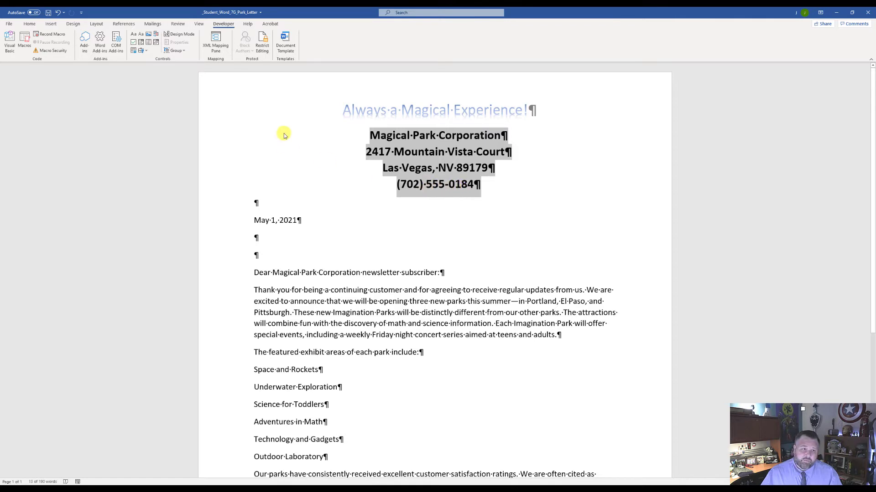
click(28, 24)
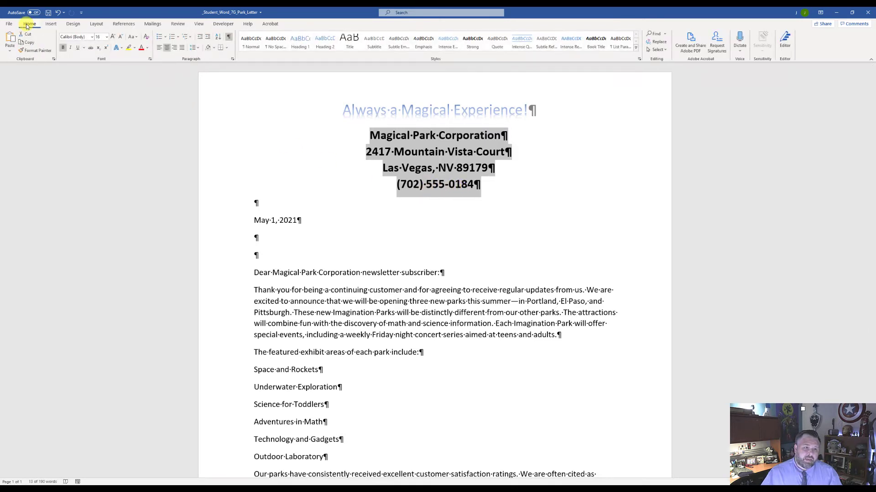
click(150, 60)
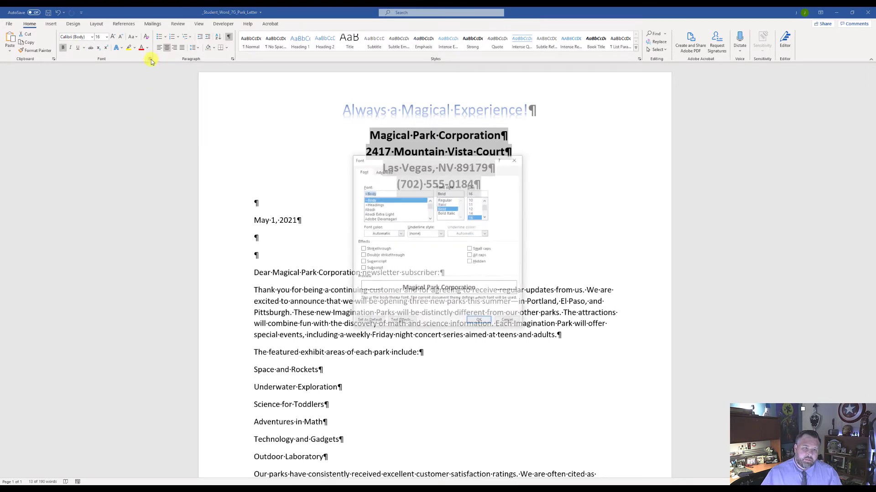
click(387, 172)
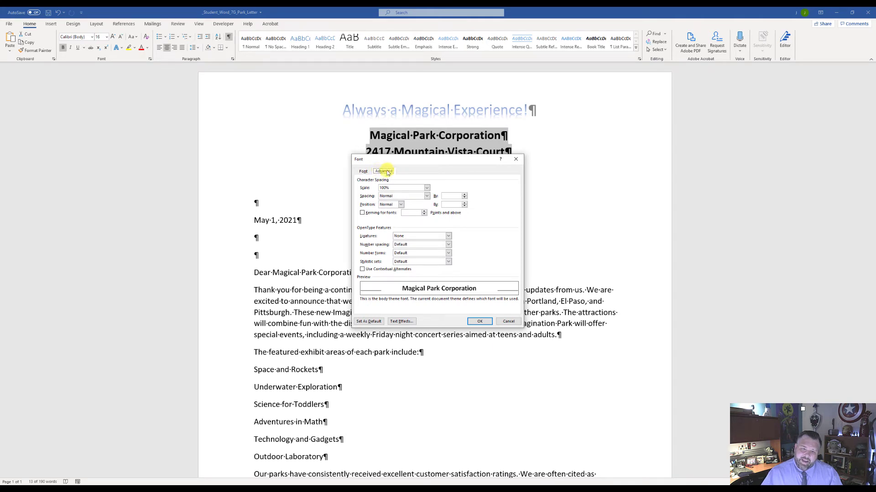
click(427, 196)
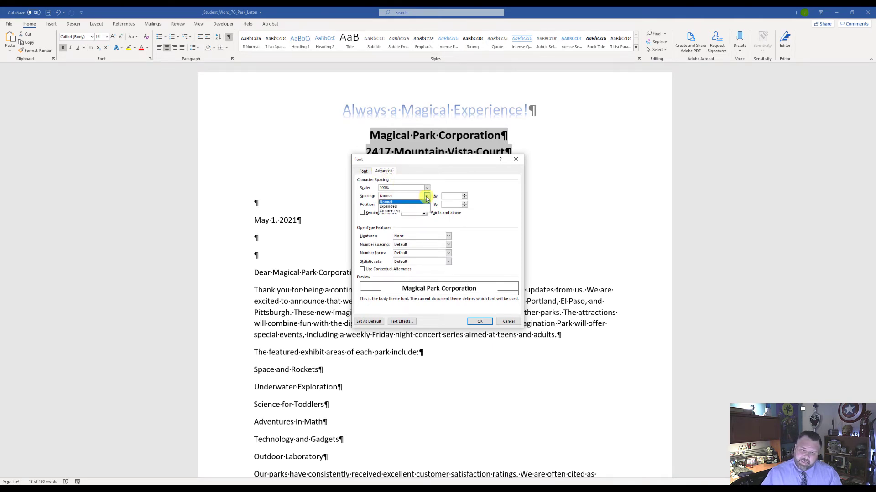
click(389, 207)
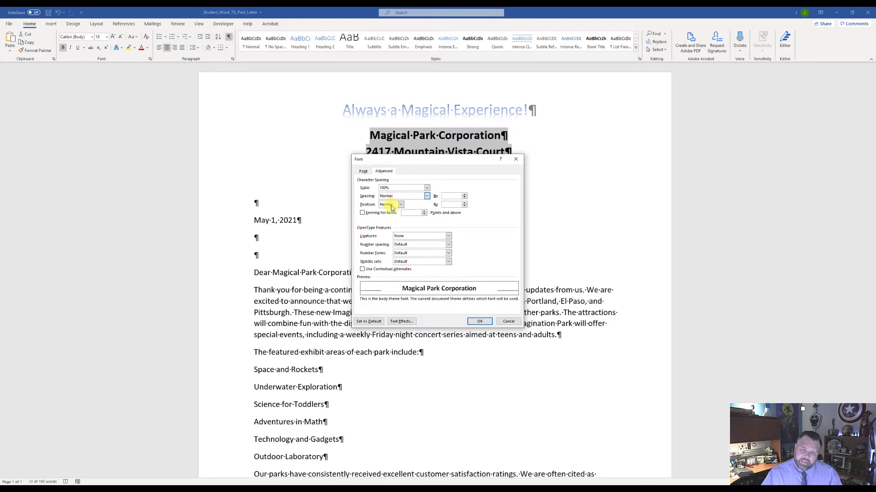
click(465, 194)
click(465, 195)
click(465, 195)
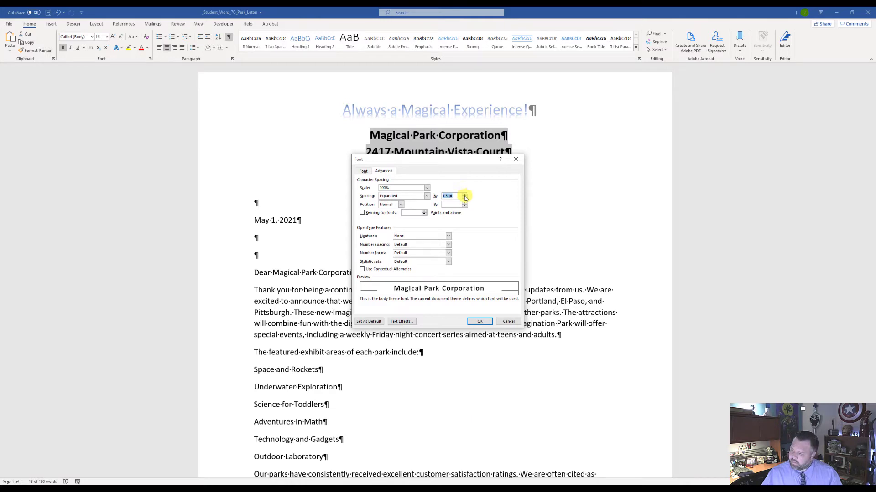
click(485, 322)
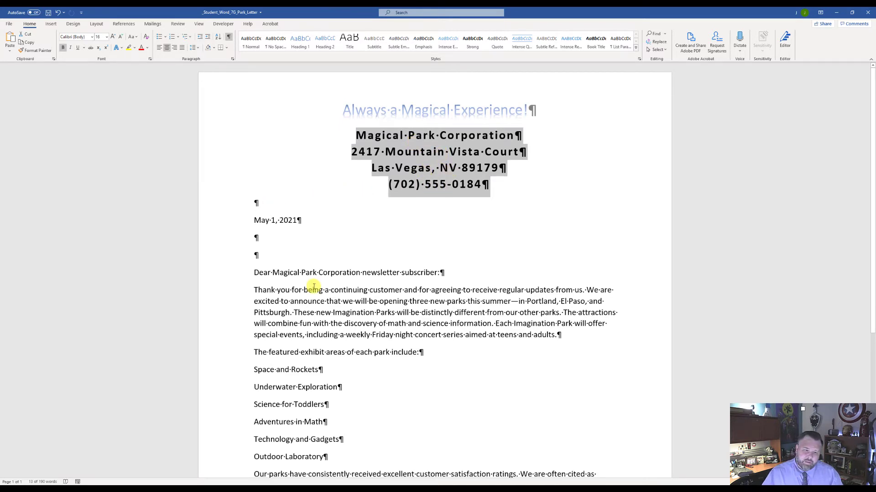
Set the text from "The featured exhibit areas of each park include:" through "Outdoor Laboratory" to 14 pt.
scroll(306, 319, down, 5)
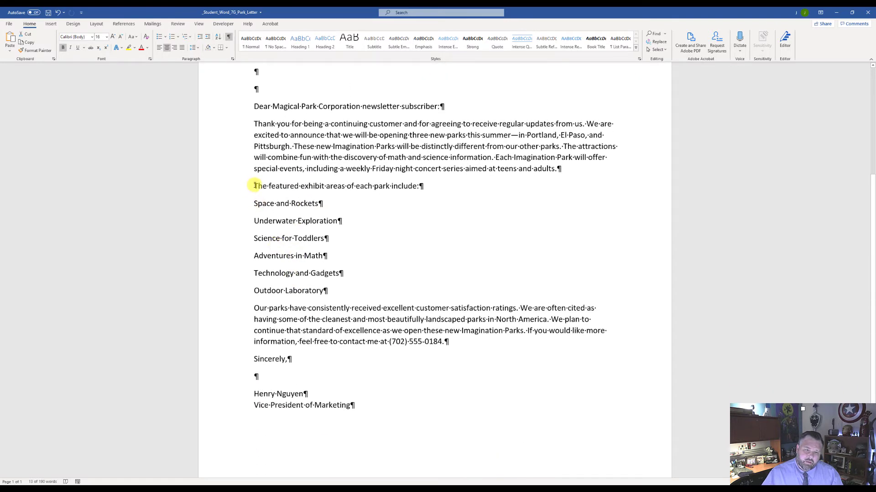
drag(254, 185, 358, 289)
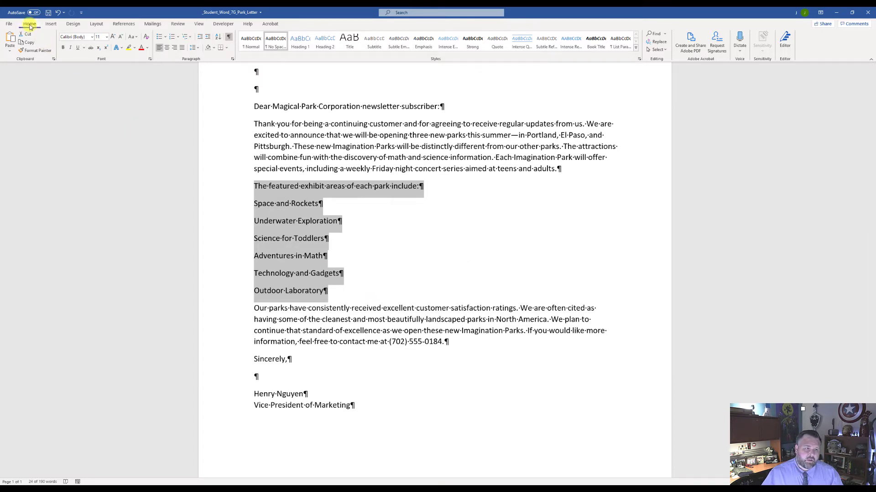
click(106, 36)
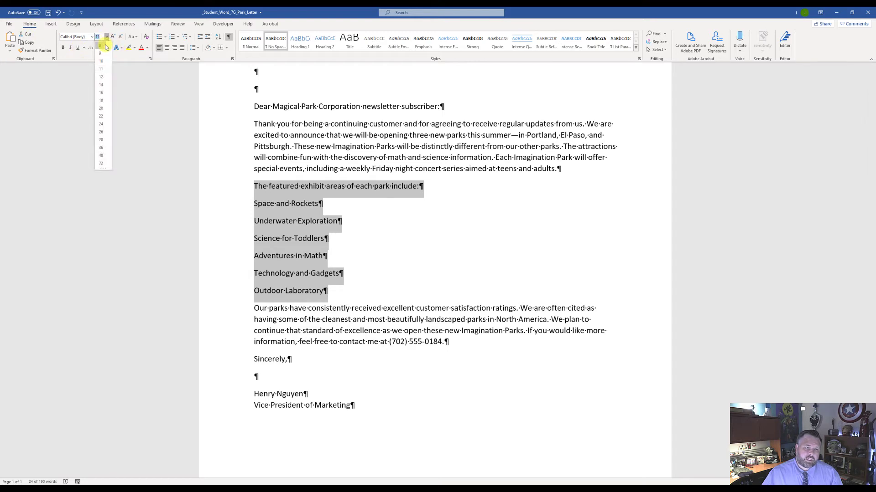
click(104, 86)
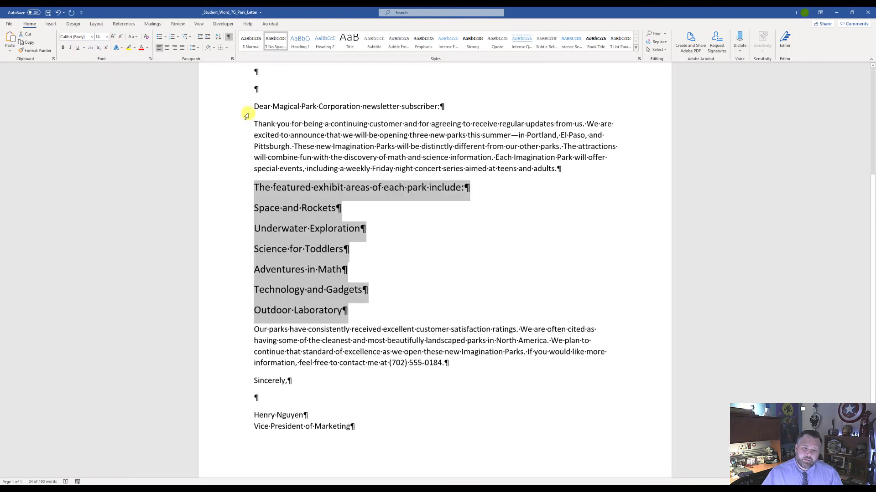
Format the six exhibit areas from "Space and Rockets" through "Outdoor Laboratory" as a bulleted list.
click(288, 208)
drag(254, 208, 355, 308)
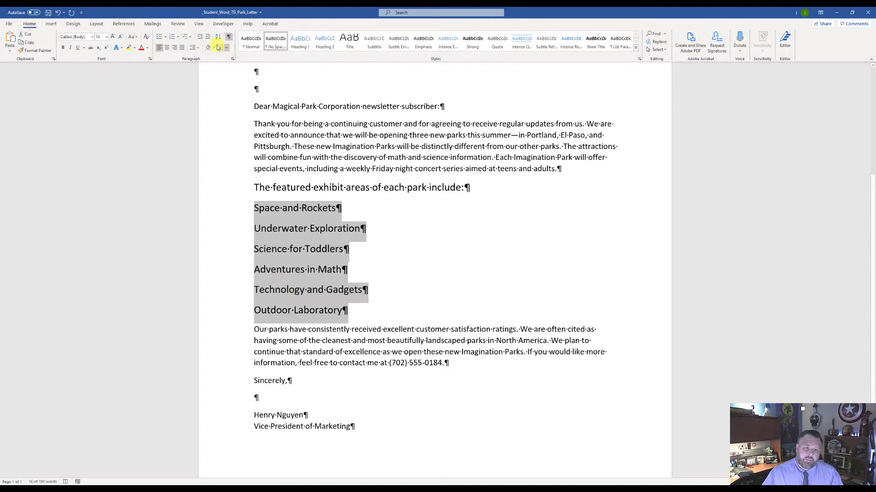
click(160, 39)
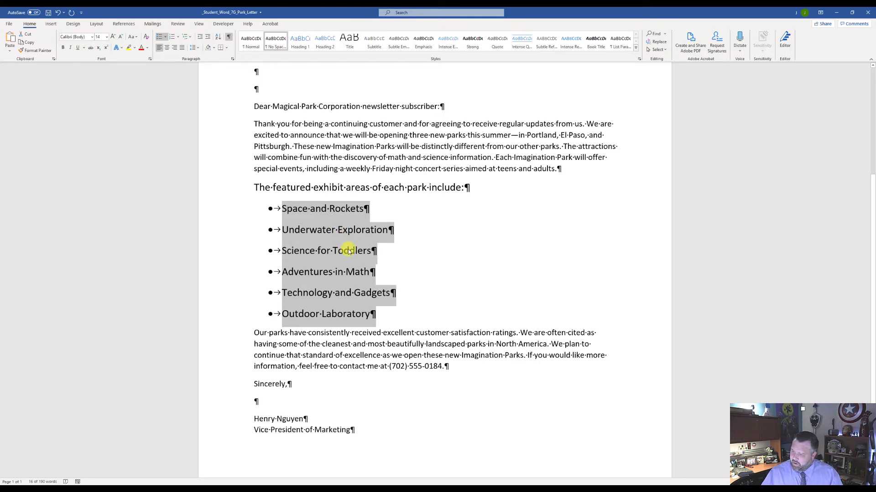
Replace the hyphen in the closing paragraph's phone number with a Nonbreaking Hyphen special character and save the document.
scroll(346, 251, down, 1)
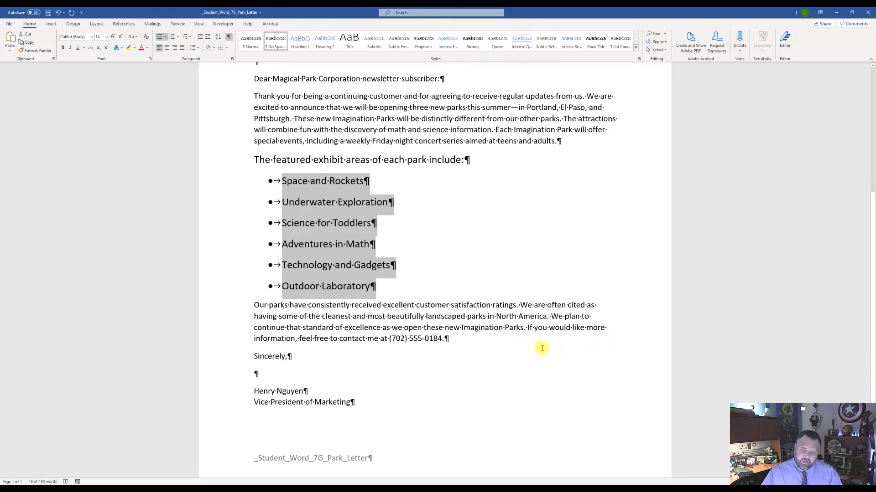
click(423, 339)
double_click(424, 339)
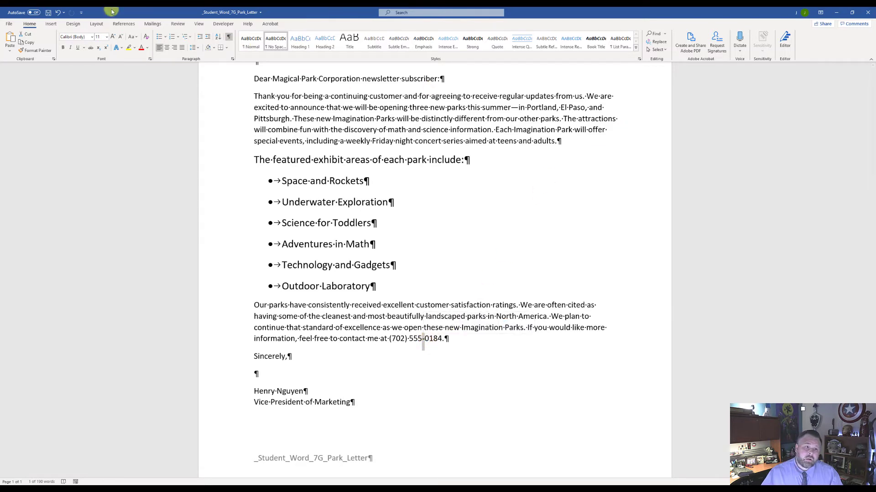
click(51, 24)
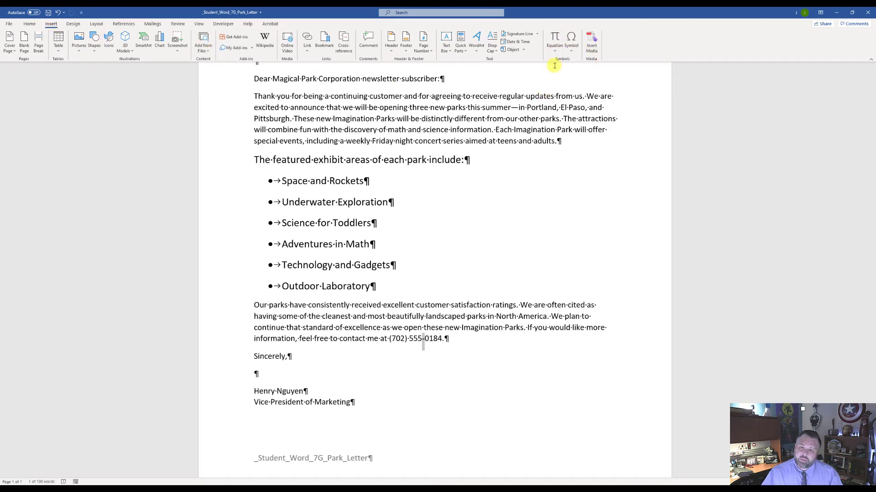
click(572, 51)
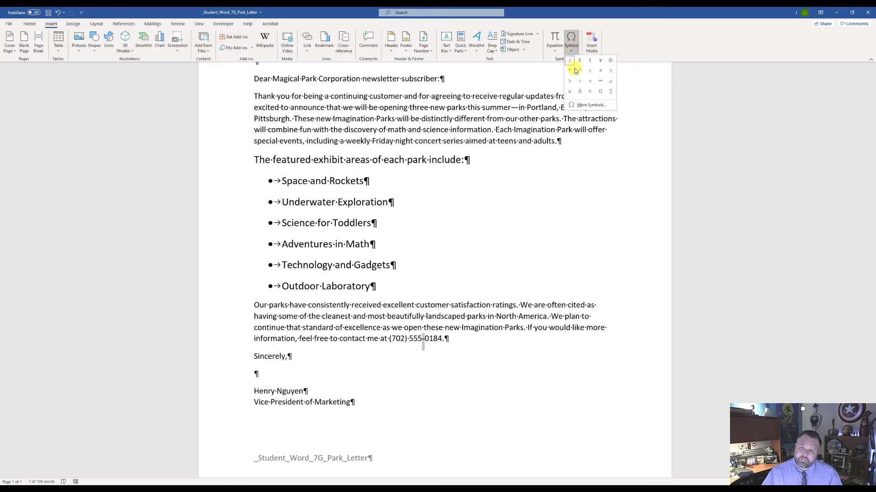
click(590, 105)
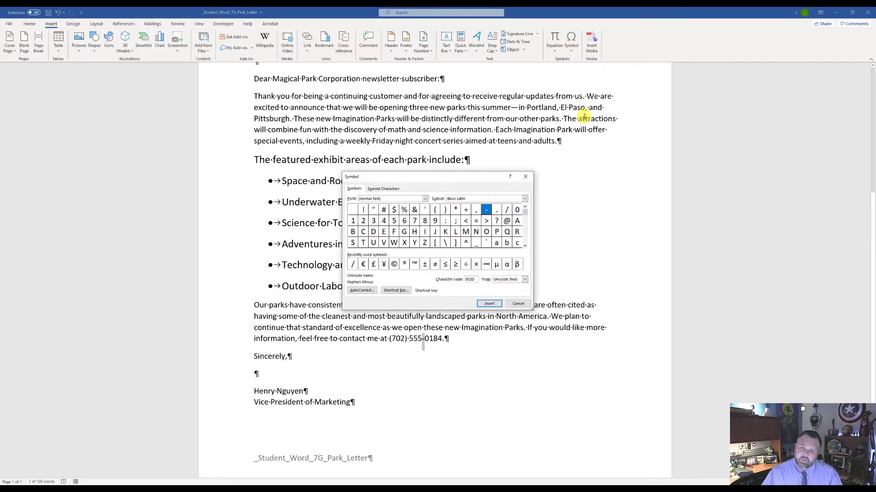
click(386, 190)
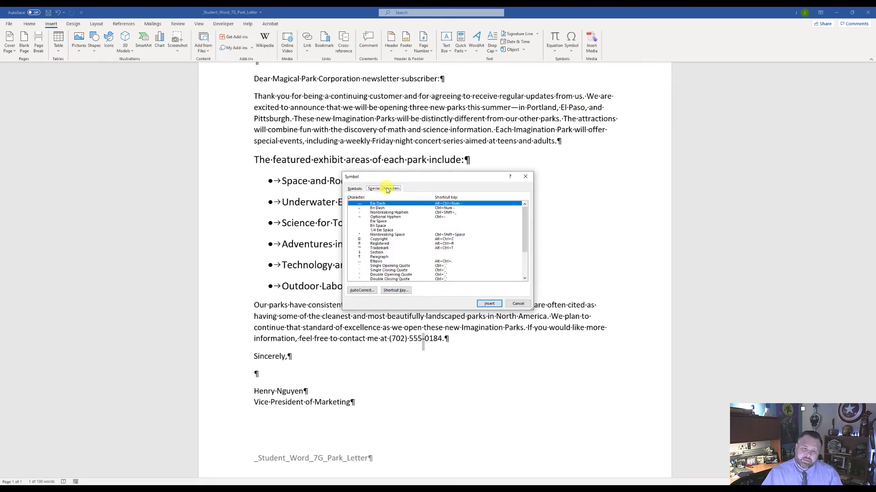
click(385, 213)
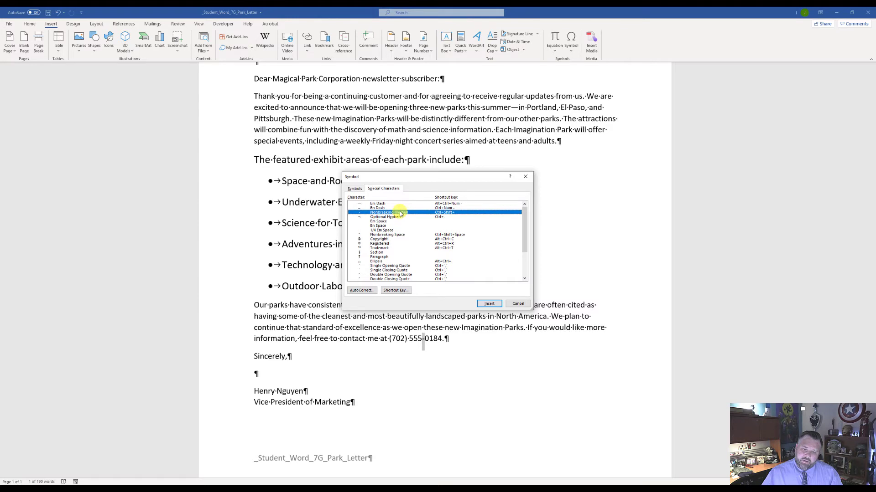
click(490, 304)
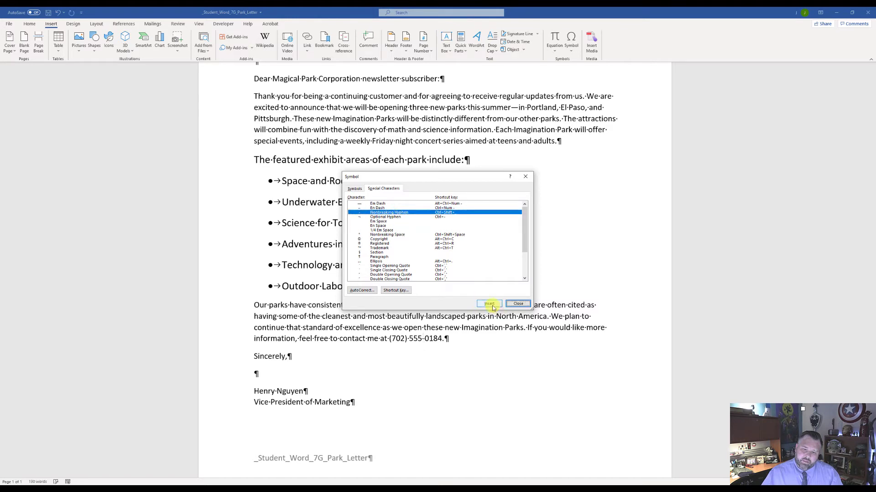
click(517, 304)
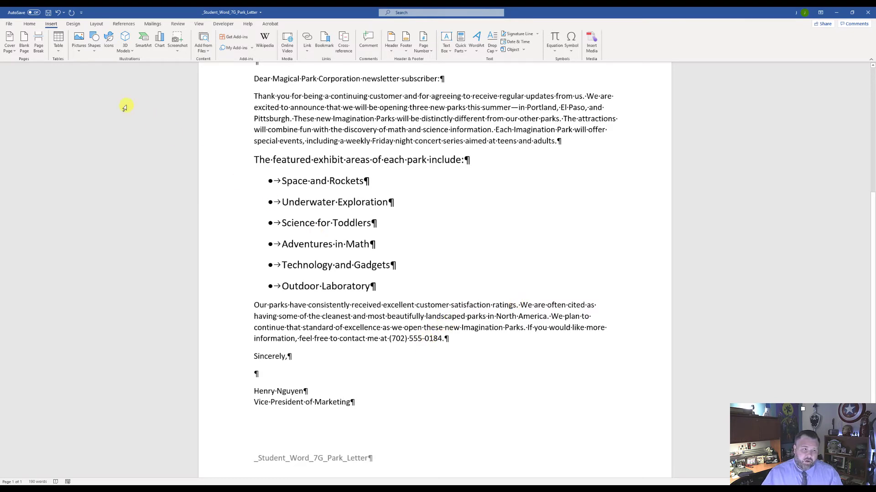
click(48, 14)
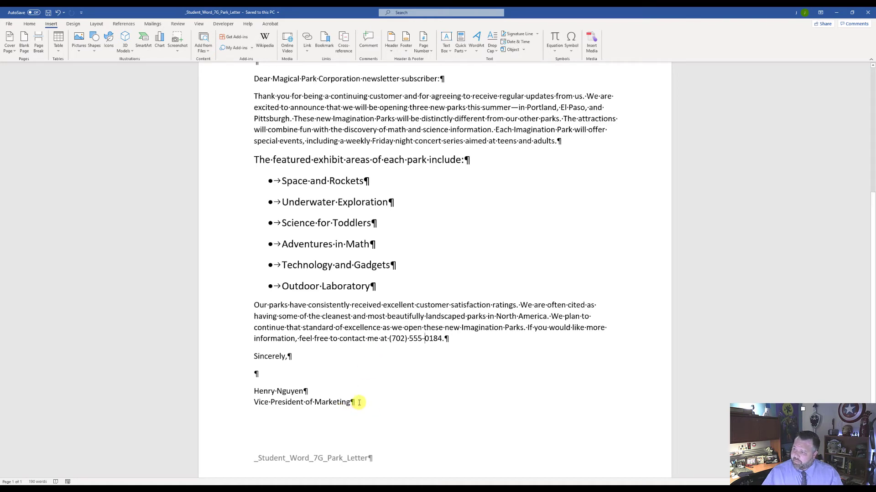
Insert the picture w07G_Ride from this device at the end of the line "The featured exhibit areas of each park include:".
scroll(359, 403, up, 3)
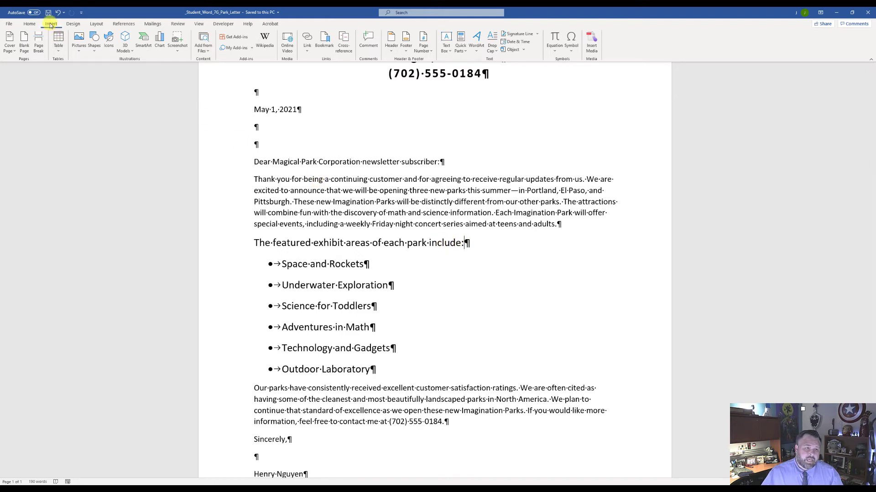
click(76, 49)
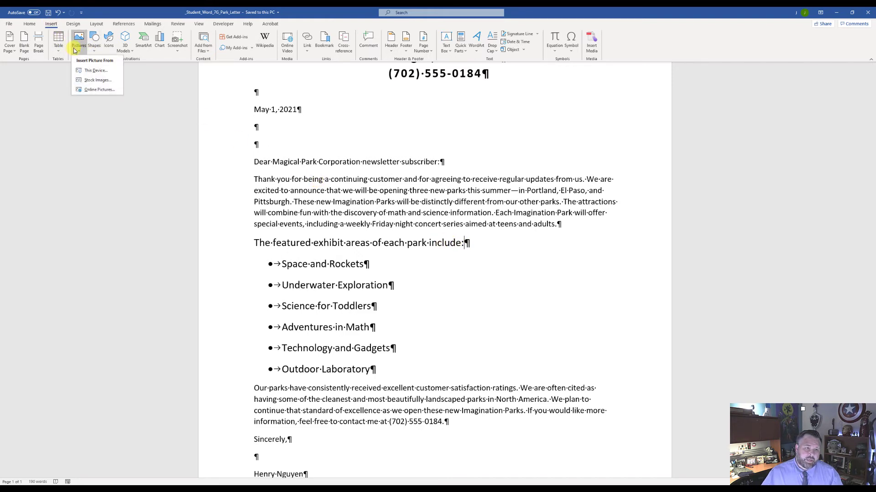
click(96, 71)
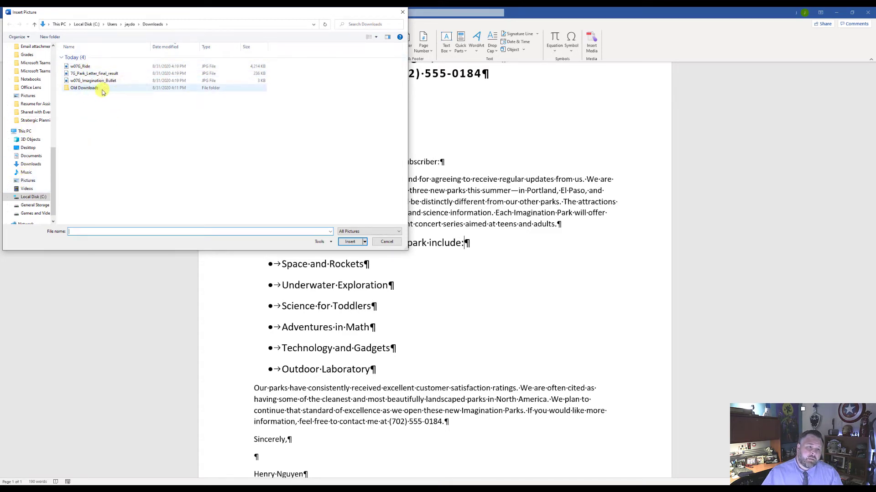
click(86, 68)
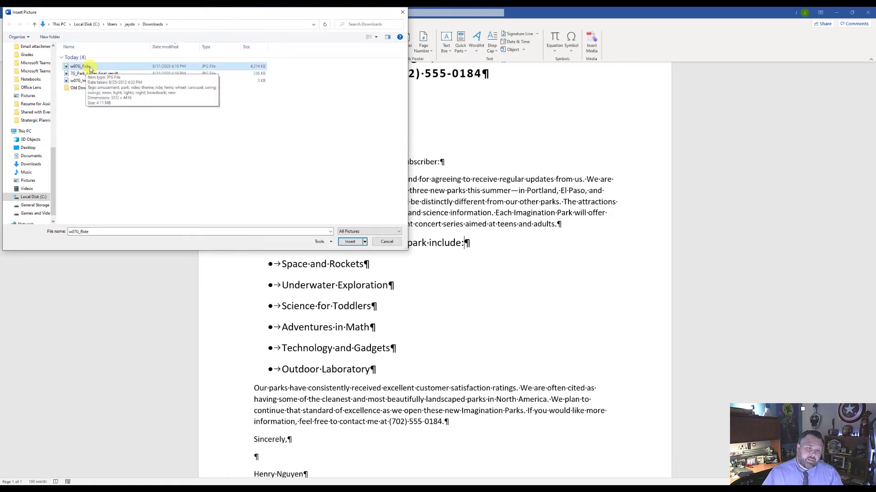
click(350, 242)
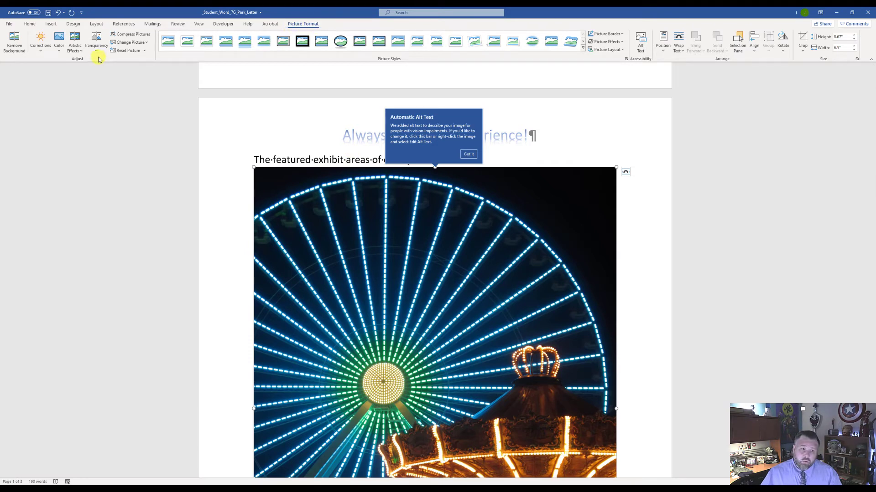
Apply the Glow Diffused artistic effect and the Reflected Bevel, Black picture style to the Ferris wheel picture.
click(73, 51)
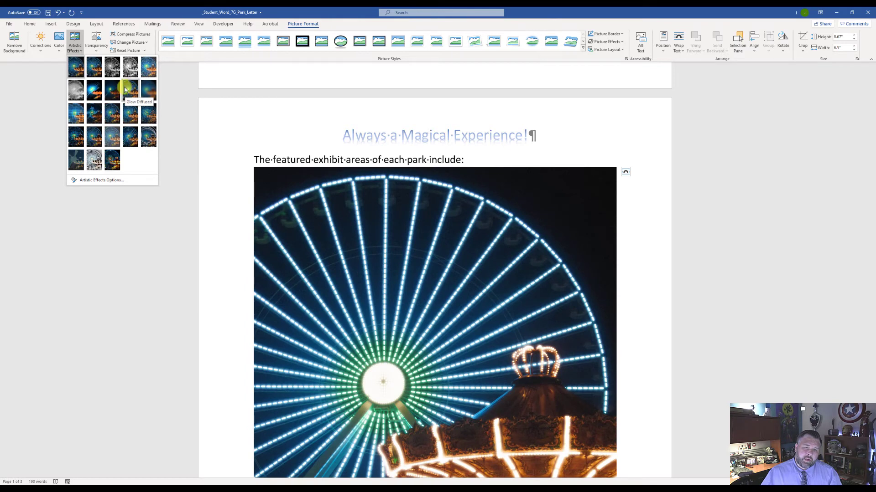
click(128, 89)
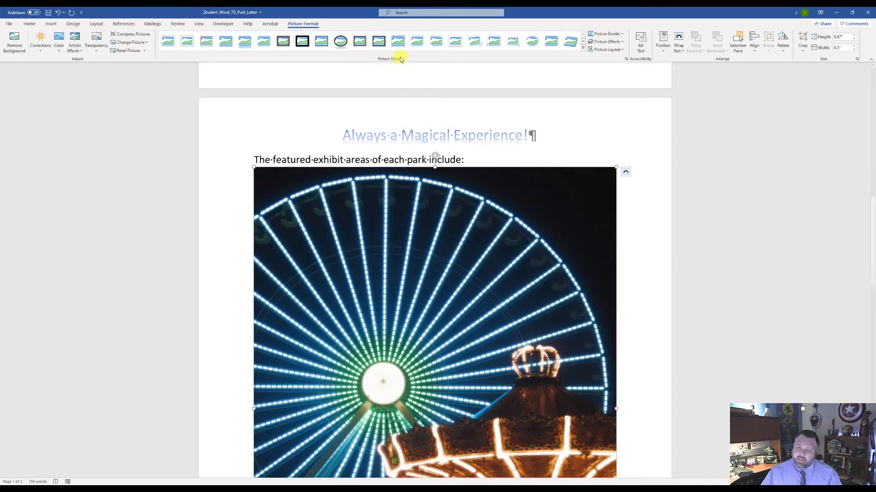
click(584, 52)
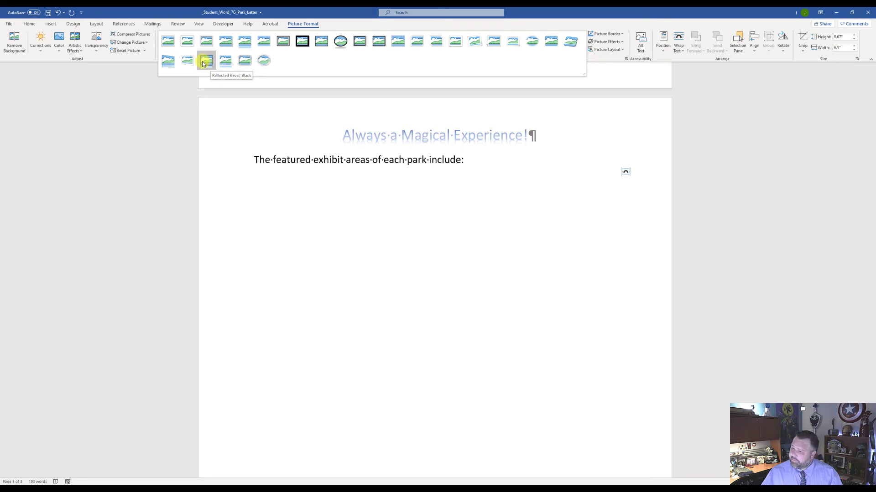
click(203, 63)
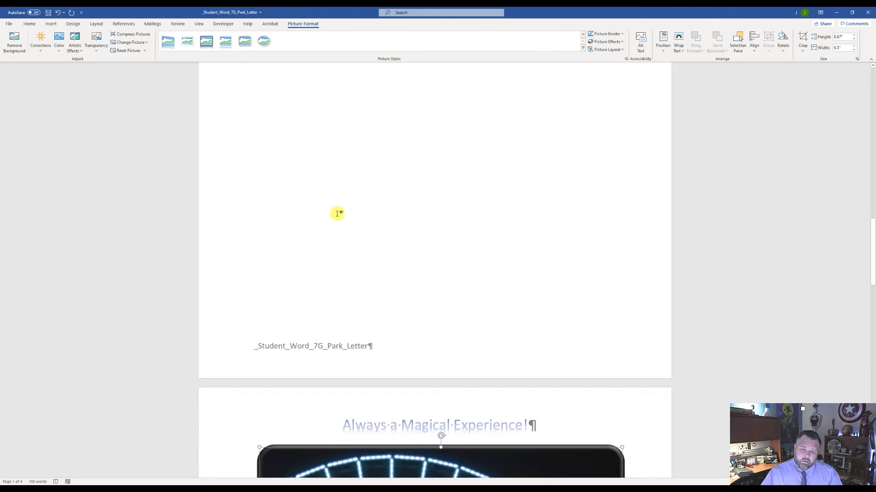
scroll(337, 213, down, 4)
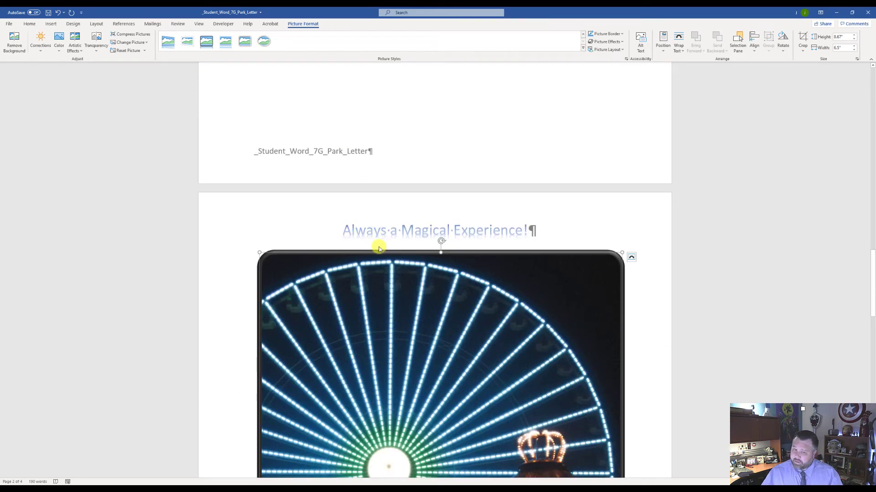
click(209, 37)
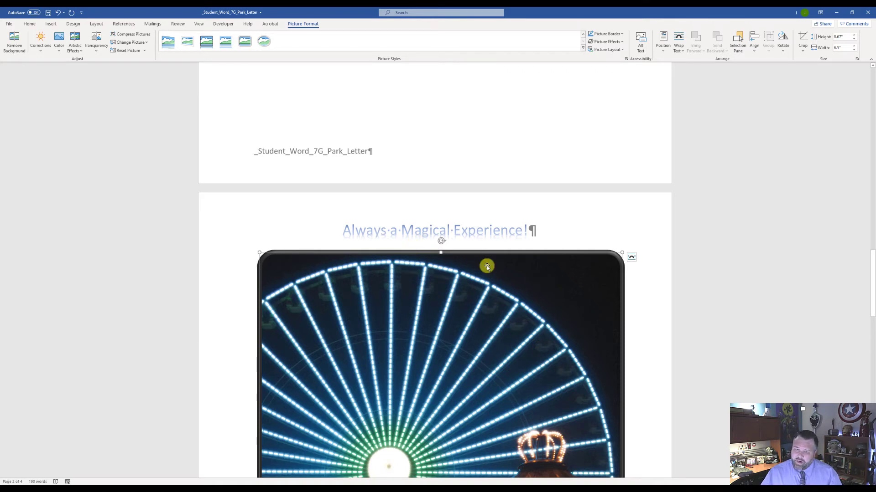
Set the Ferris wheel picture's text wrapping to Square and its height to 1.6 inches.
click(632, 258)
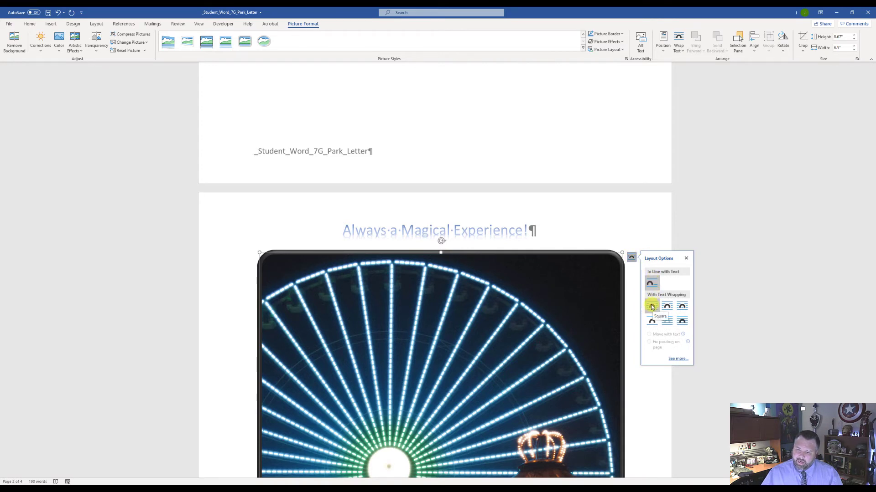
click(651, 308)
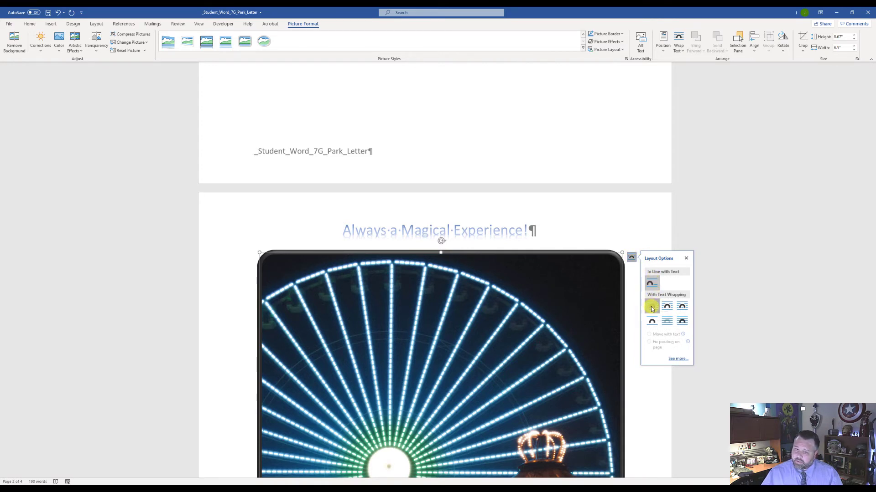
scroll(626, 265, up, 3)
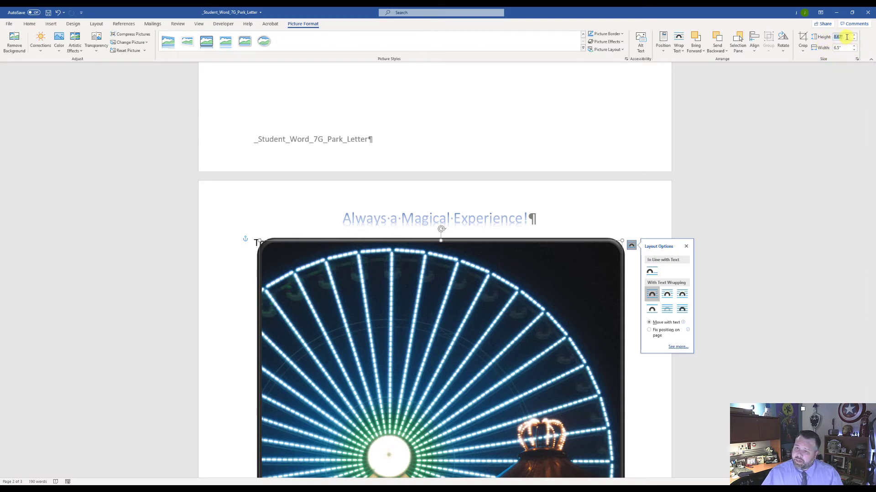
text(1.8)
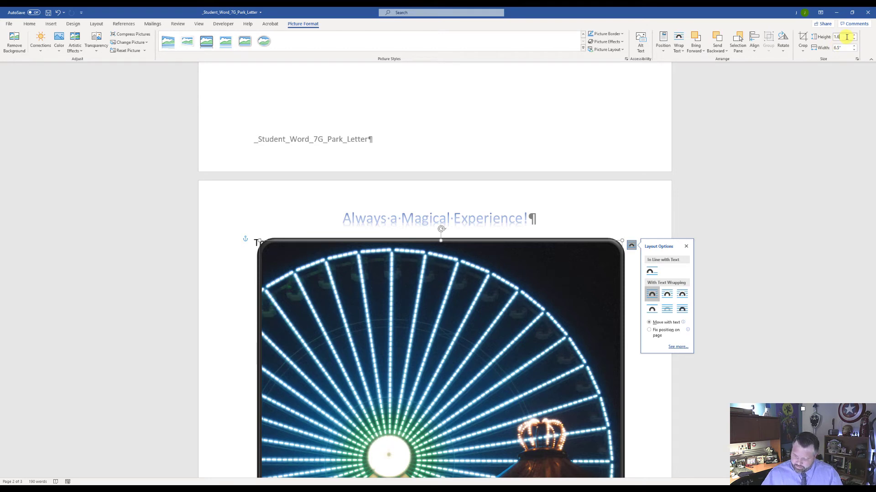
key(Return)
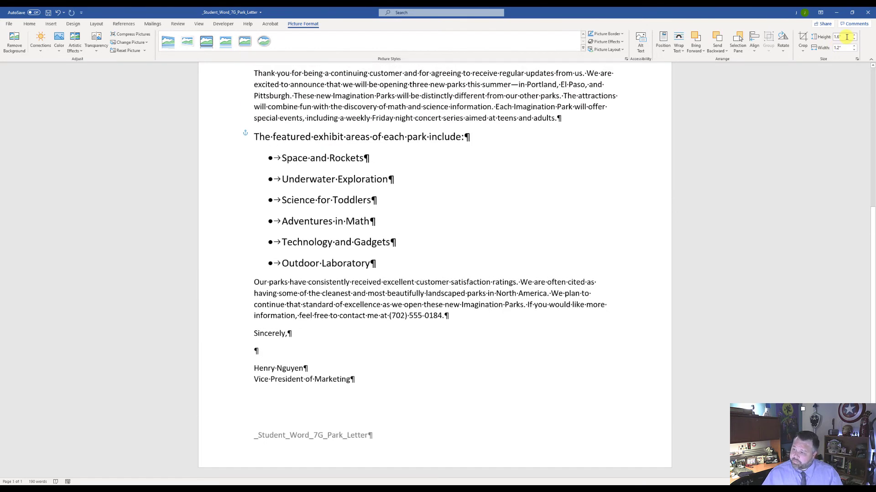
In the picture's advanced layout settings, set its horizontal alignment to Right relative to Margin.
scroll(603, 177, up, 6)
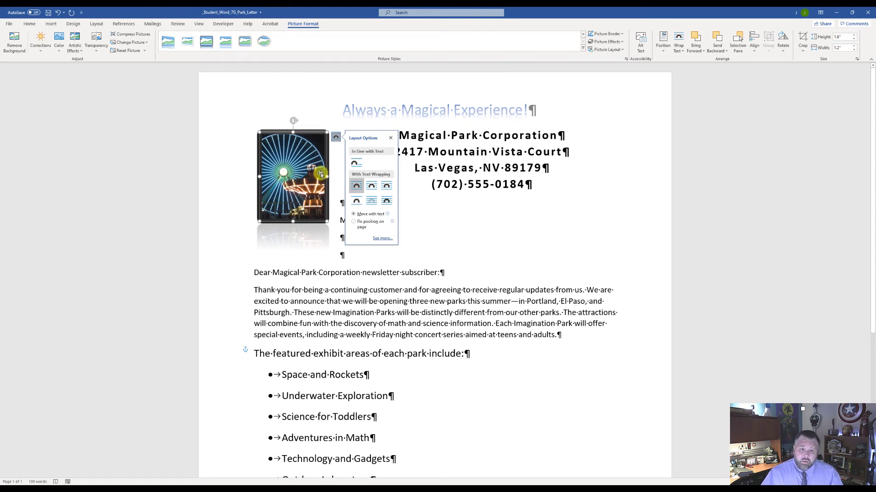
click(336, 137)
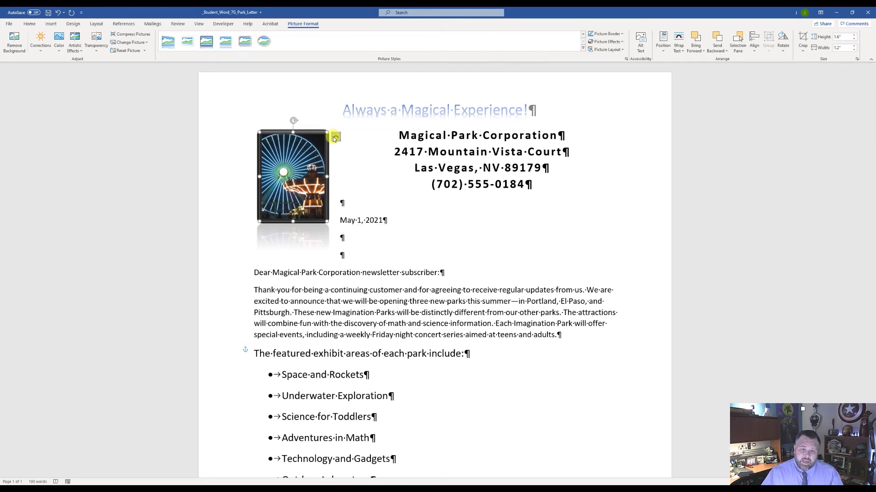
click(337, 137)
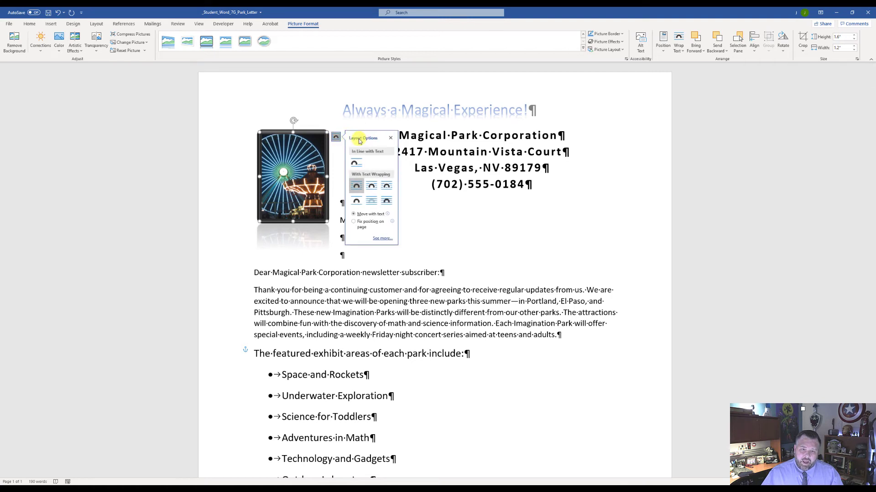
click(382, 239)
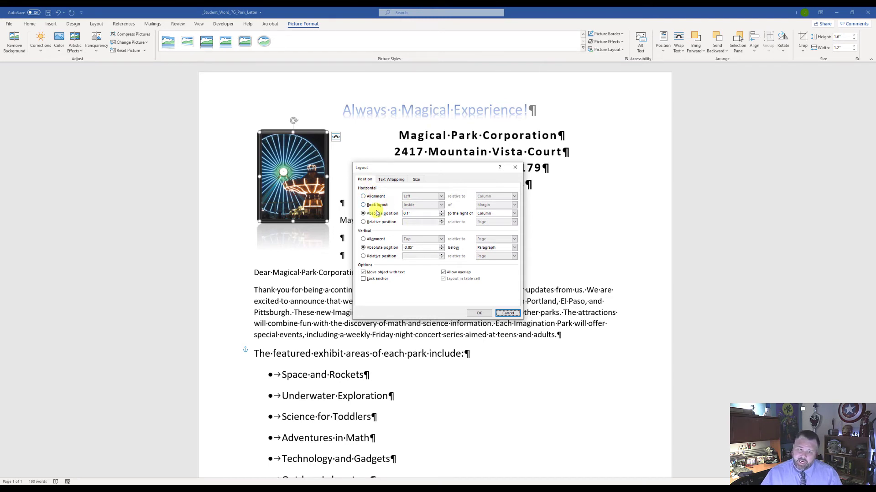
click(364, 196)
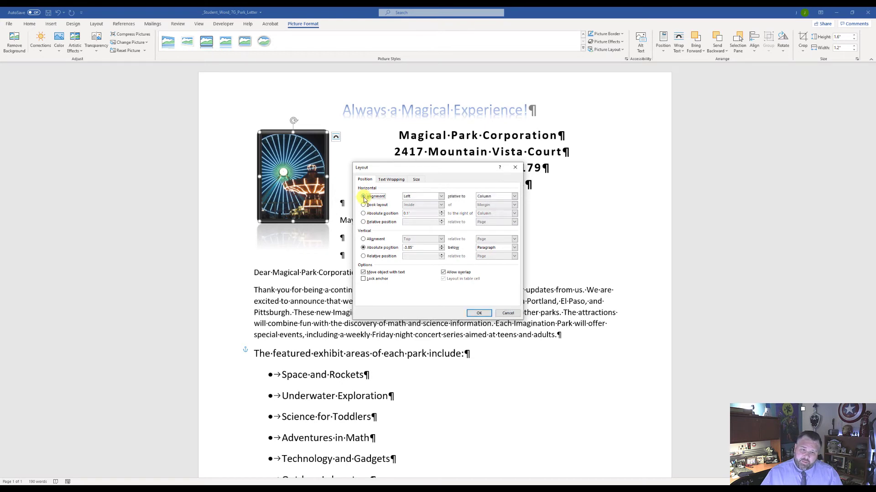
click(440, 196)
click(420, 211)
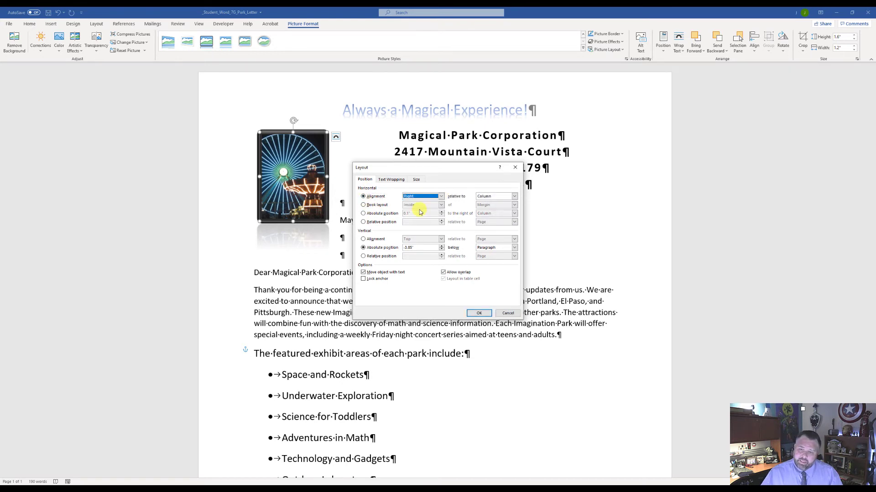
click(514, 197)
click(496, 203)
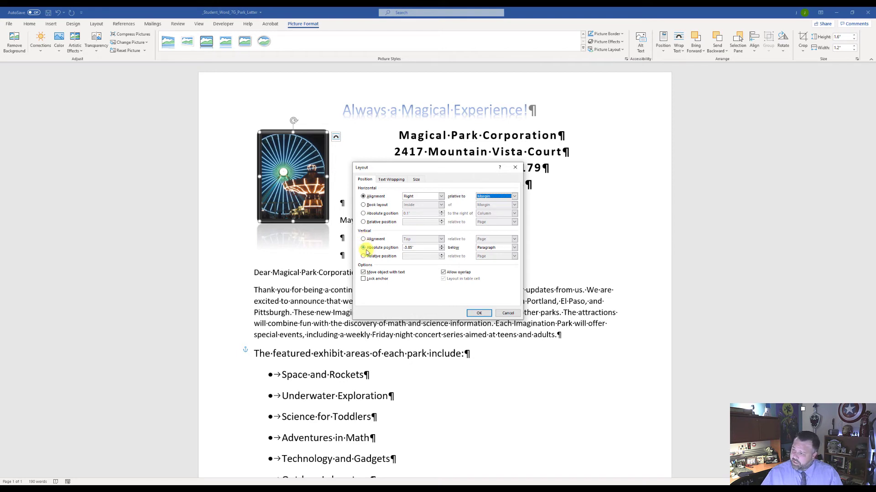
Set the picture's vertical absolute position to 4.5 inches below Margin and apply the layout settings.
click(383, 248)
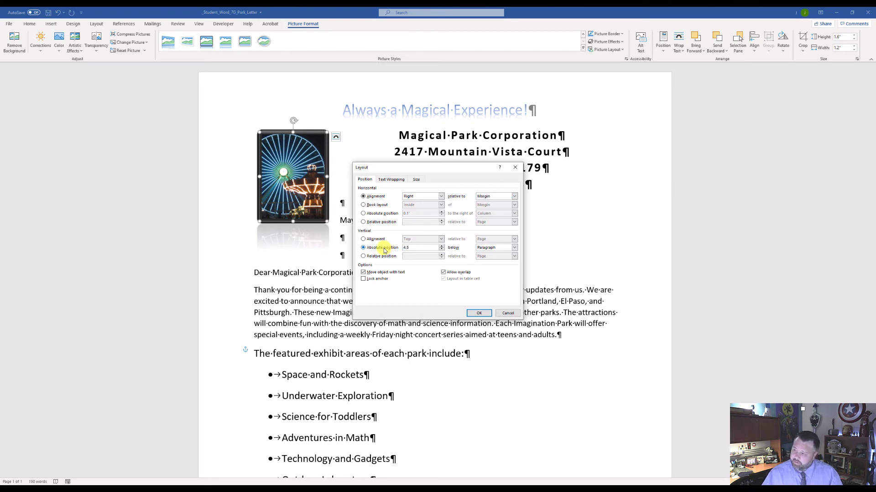
text(4.5)
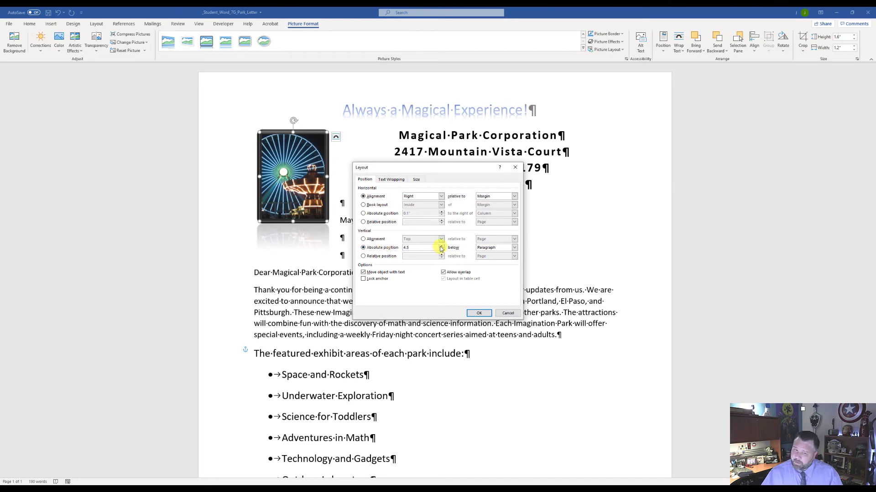
click(513, 249)
click(484, 254)
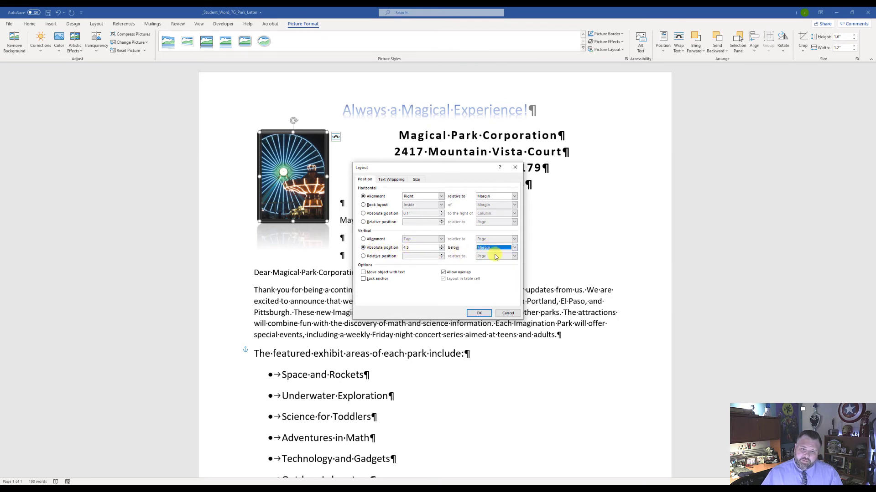
click(481, 313)
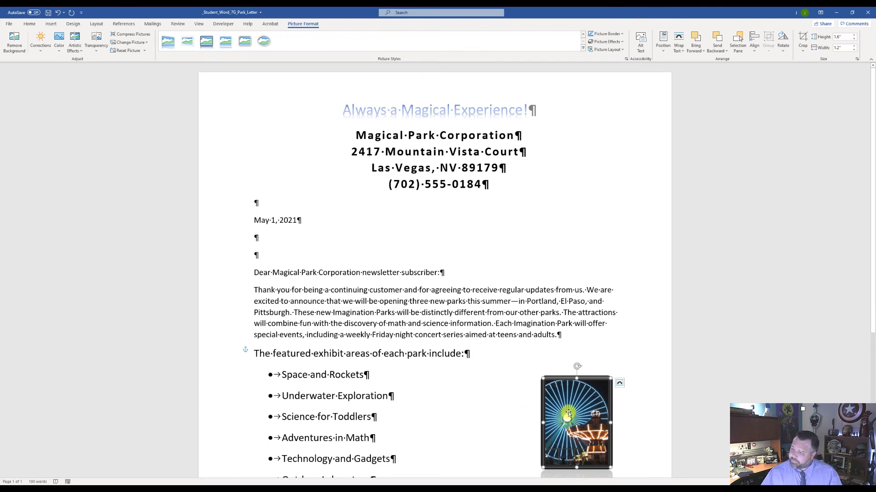
Define the picture w07G_Imagination_Bullet as the bullet for the six exhibit list items, from Space and Rockets to Outdoor Laboratory.
scroll(569, 414, down, 3)
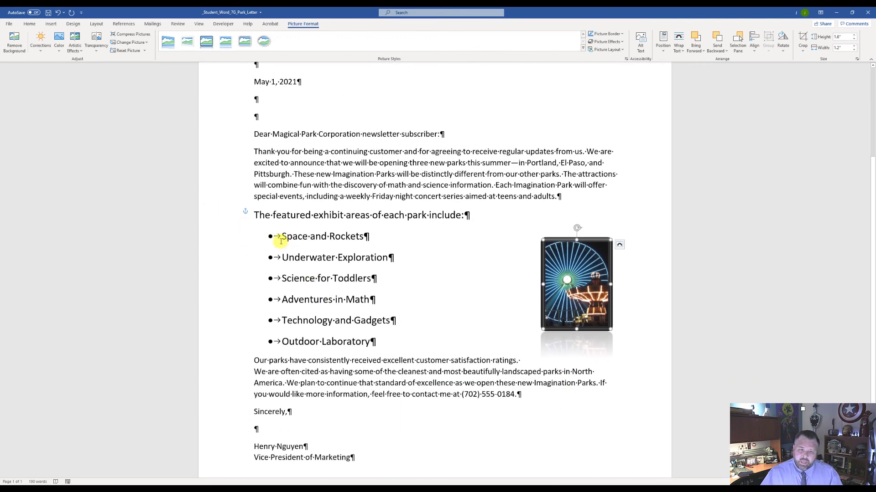
drag(280, 235, 373, 341)
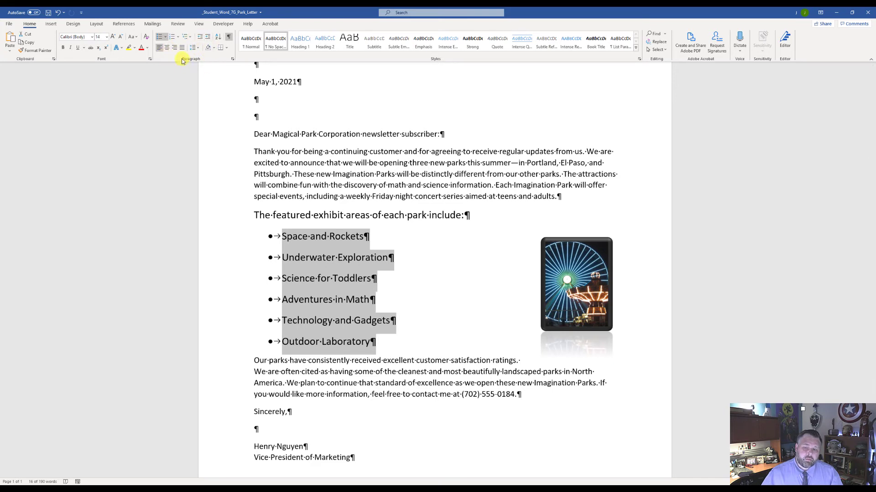
click(166, 38)
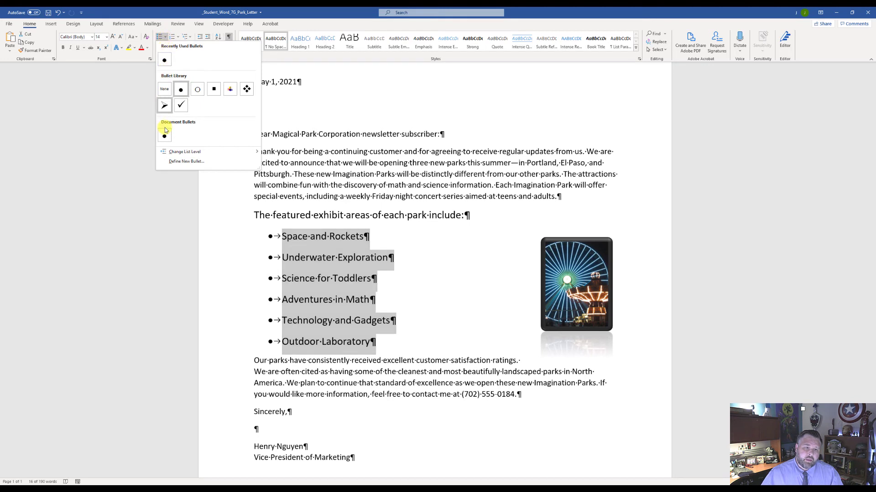
click(187, 162)
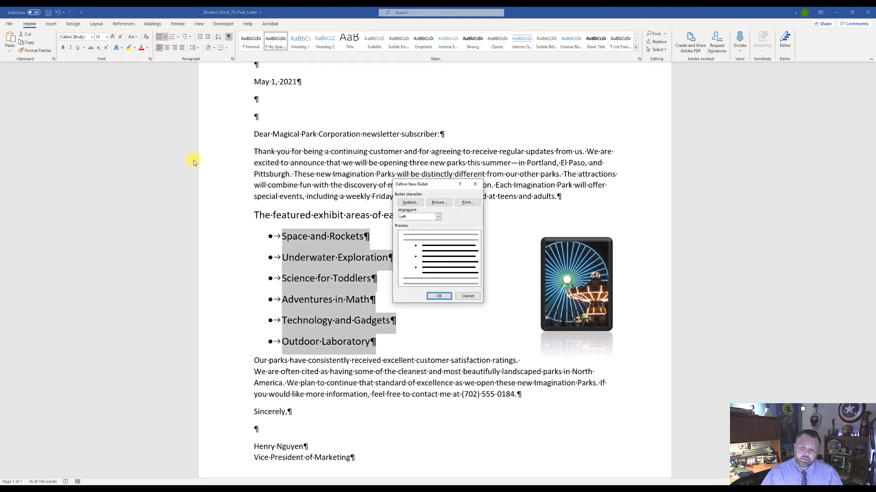
click(445, 203)
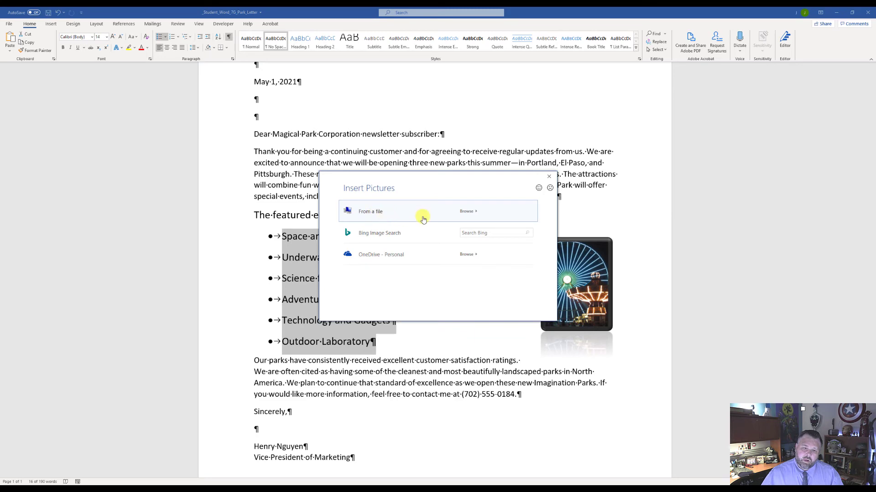
click(467, 214)
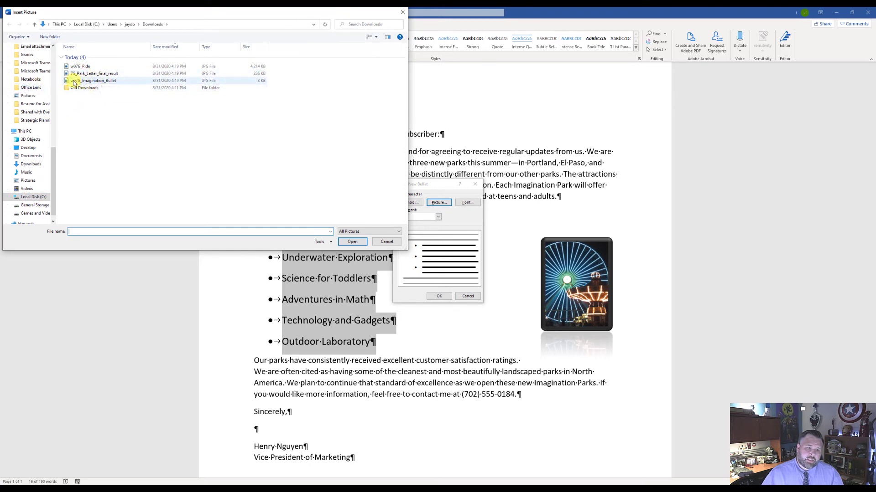
click(111, 83)
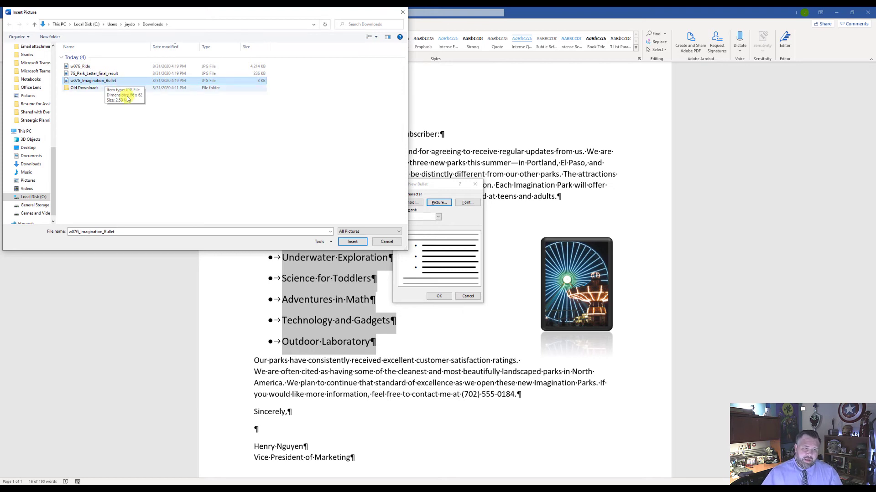
click(346, 244)
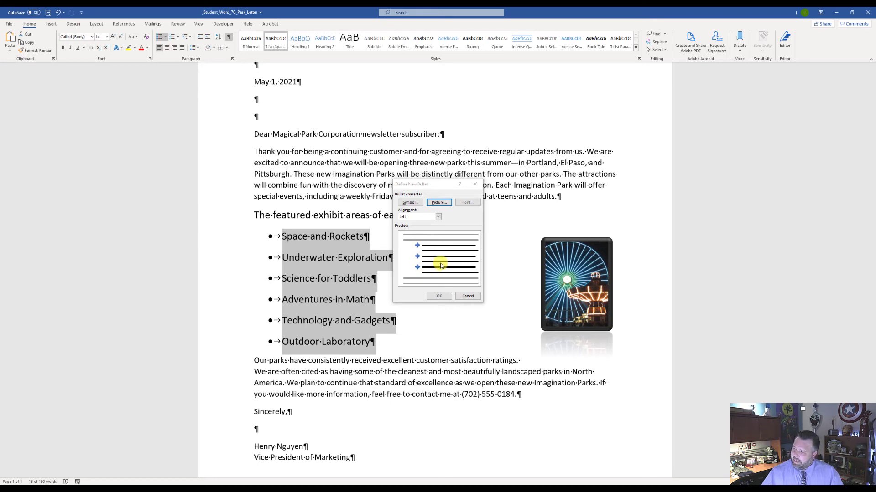
click(440, 297)
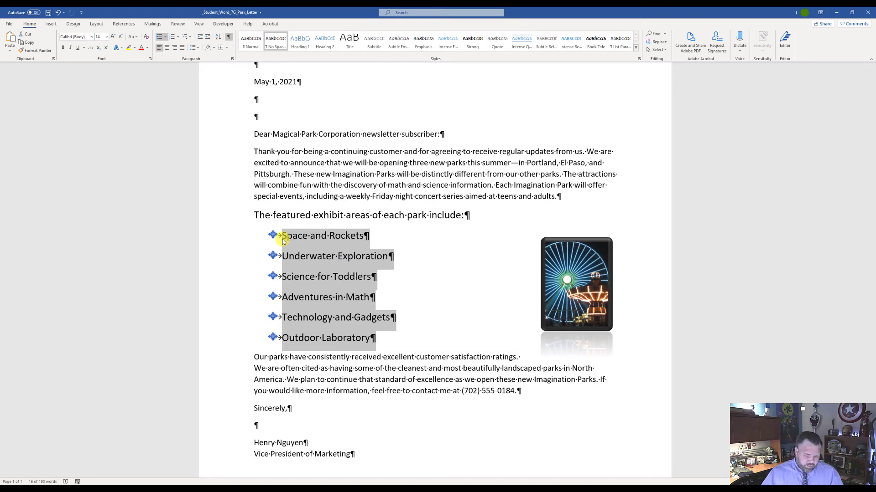
Return to the start of the letter and remove the blue picture bullet from the Bullet Library.
key(ctrl+Home)
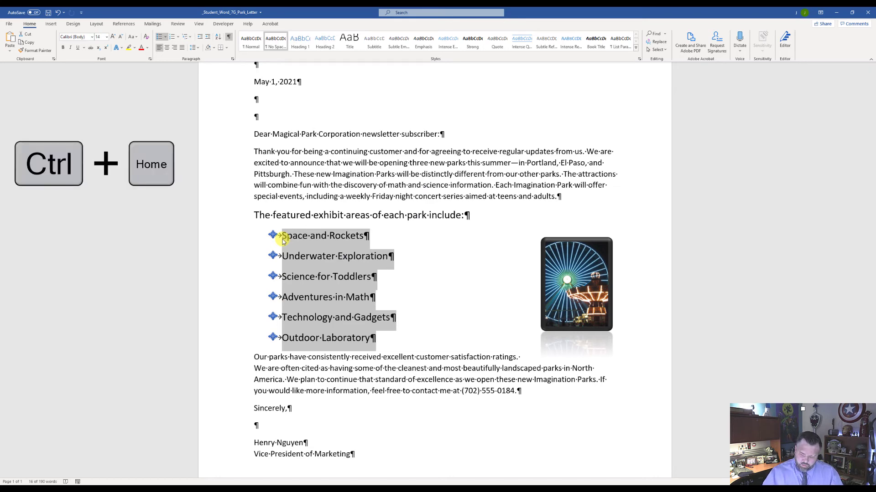
key(ctrl+Home)
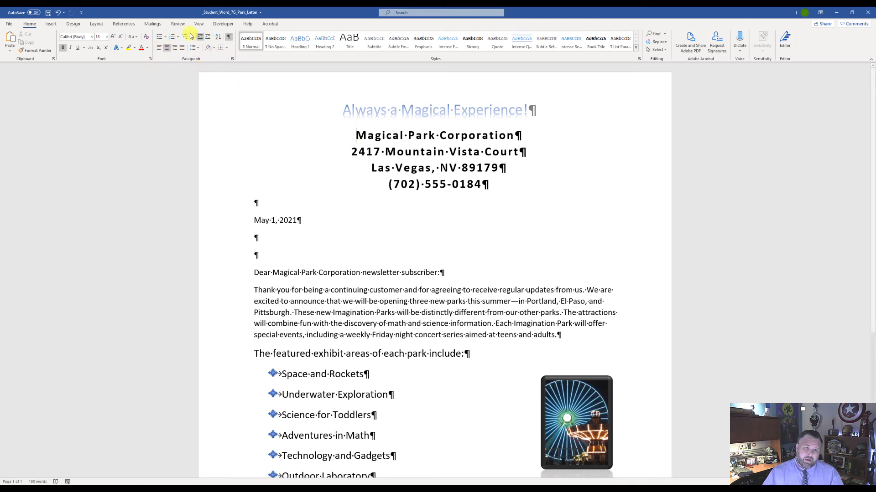
click(167, 39)
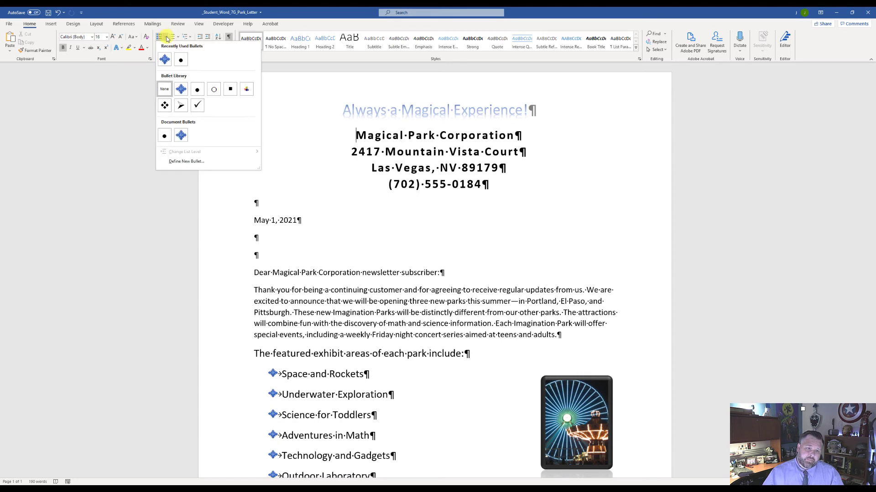
right_click(181, 88)
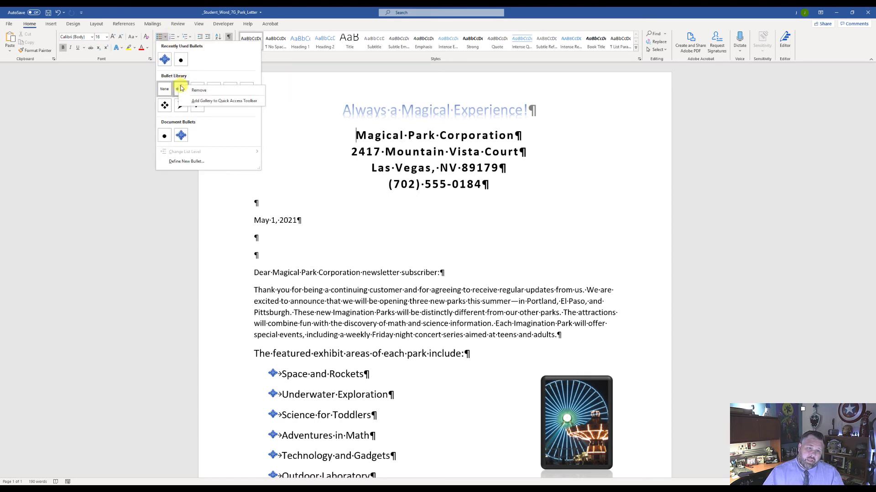
click(189, 90)
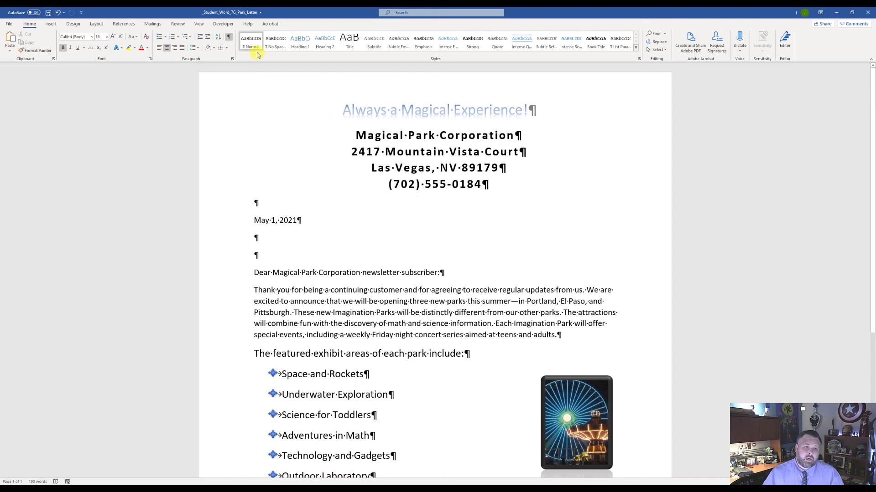
Delete the macro named Header and close the macro list.
click(222, 25)
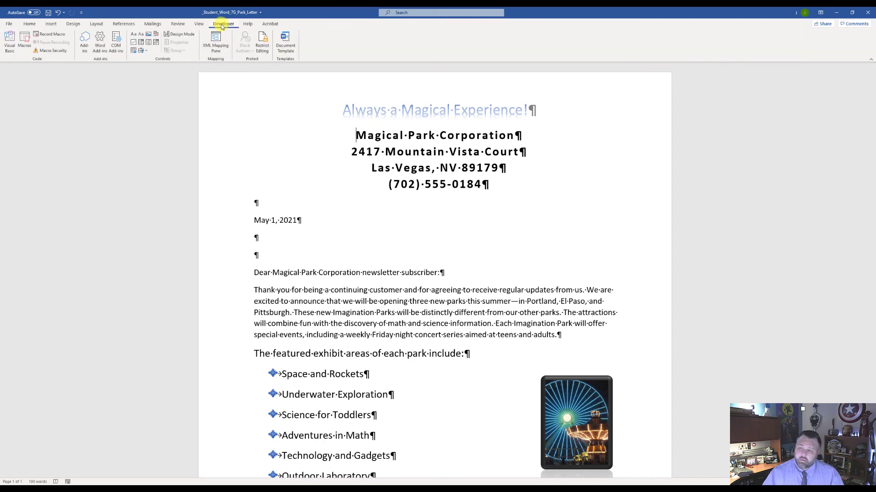
click(24, 39)
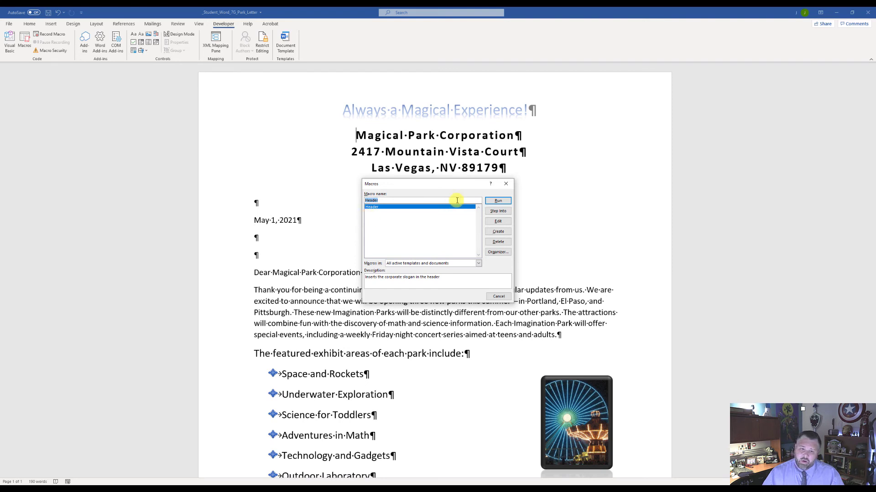
click(497, 242)
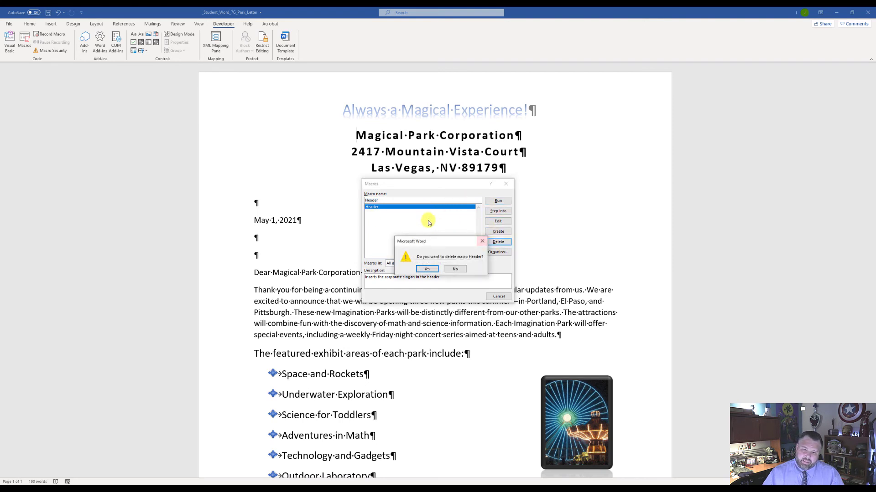
click(427, 269)
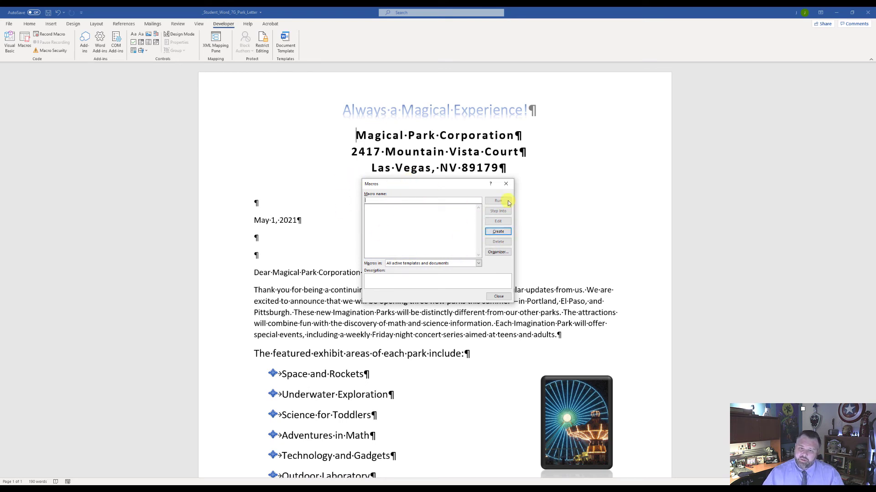
click(498, 297)
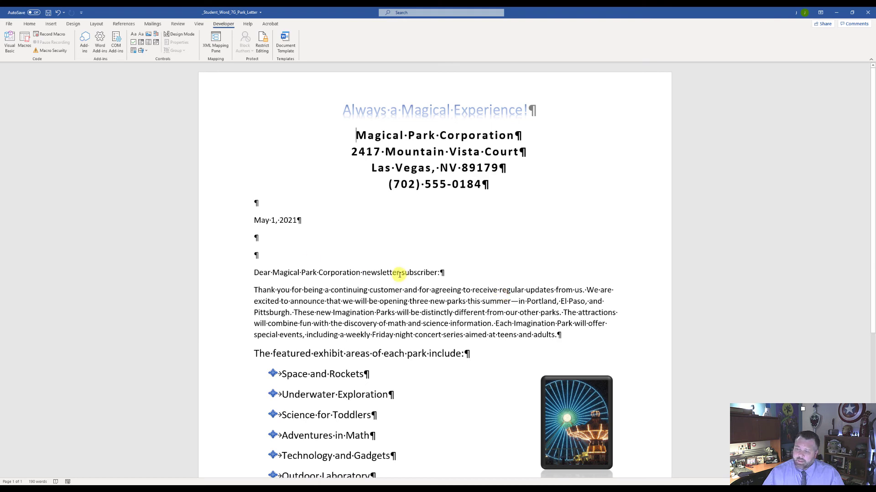
Customize the ribbon in the program options so that the Developer tab is no longer displayed.
click(9, 24)
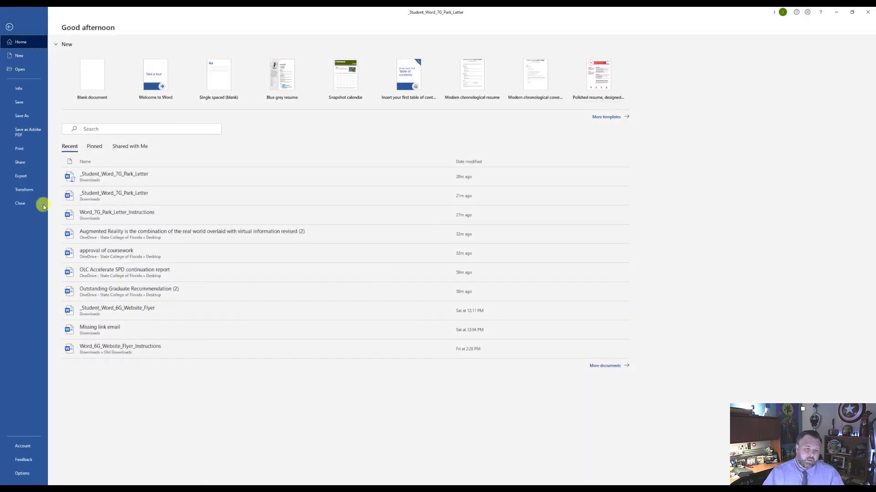
click(22, 474)
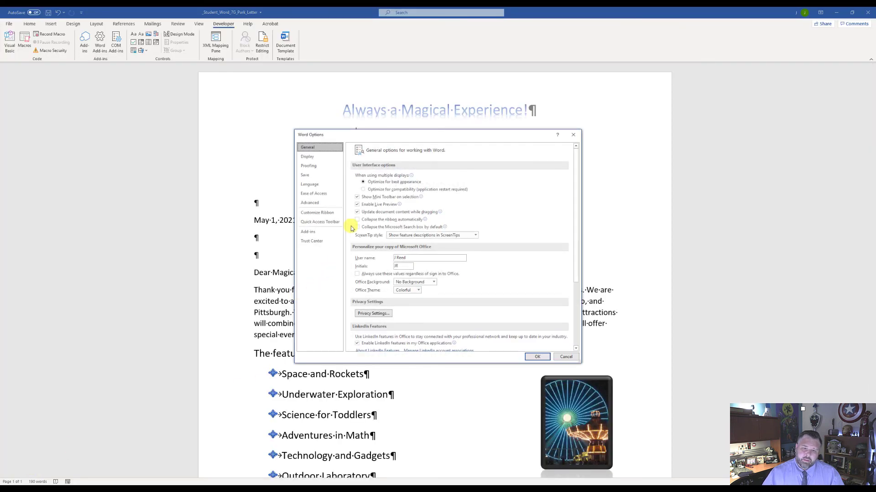
click(318, 214)
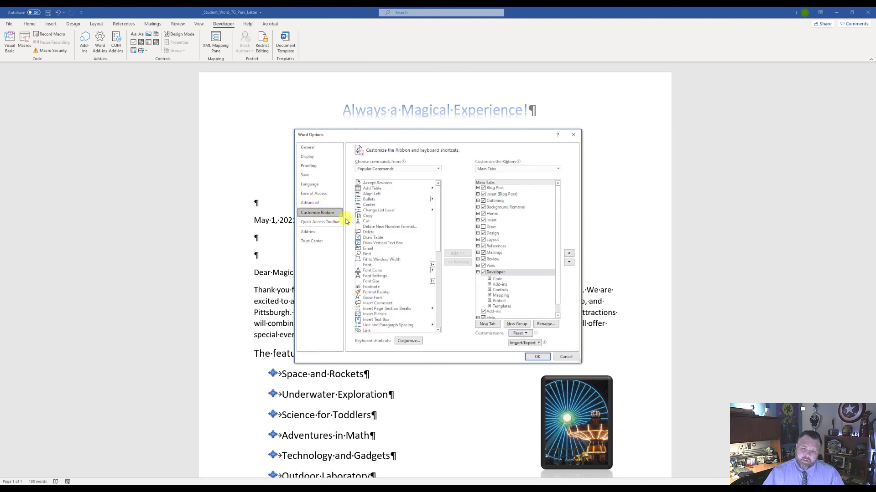
click(484, 273)
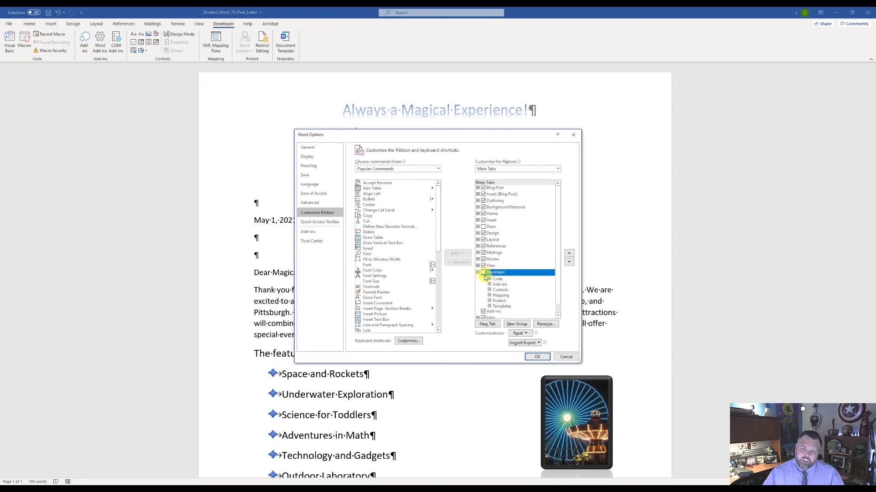
click(538, 357)
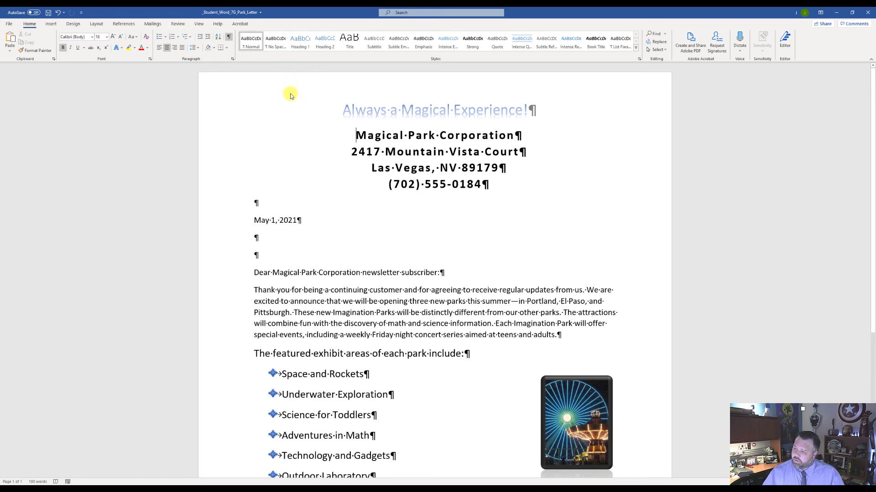
Show all document properties, and enter "letter, graphics" as the tags and "cgs" as the subject.
click(9, 23)
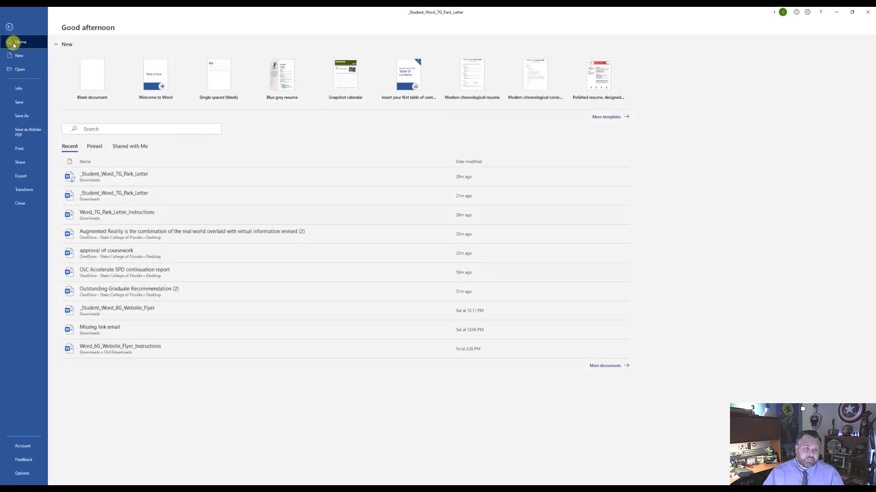
click(26, 88)
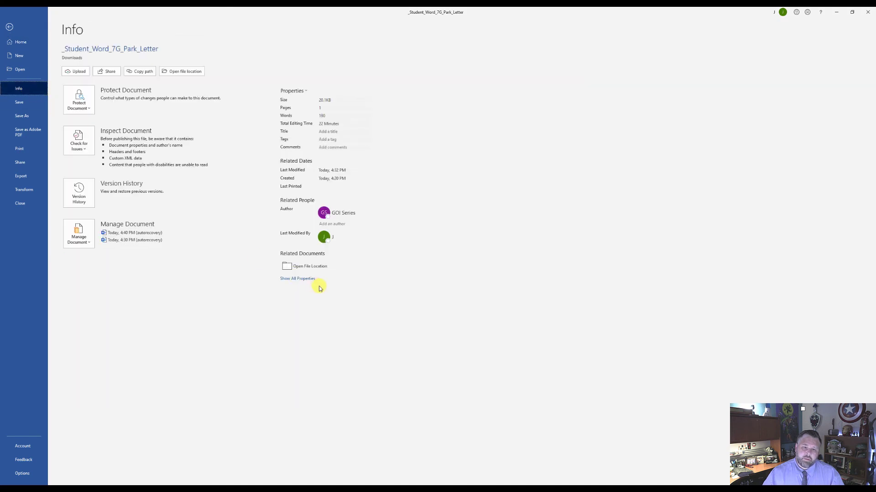
click(299, 278)
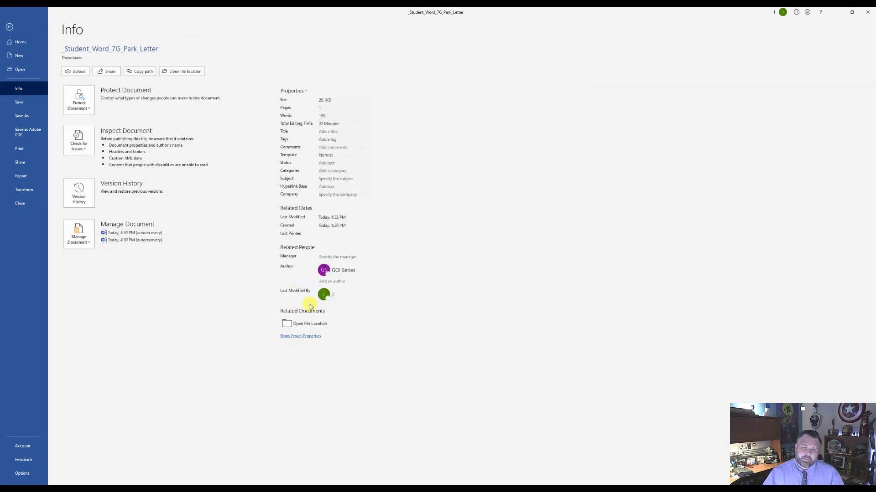
click(332, 140)
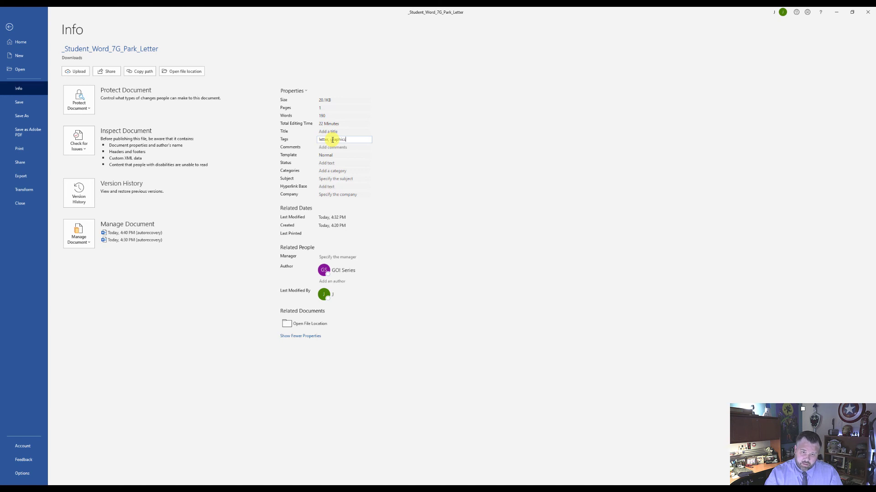
click(328, 179)
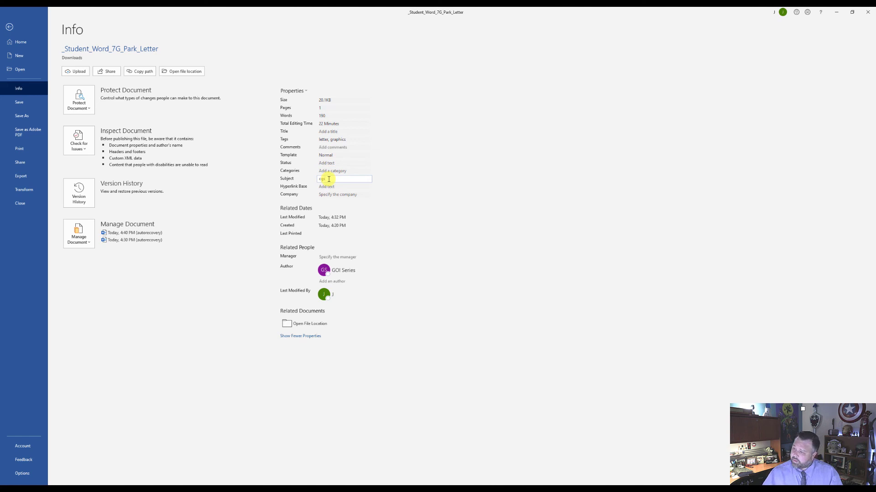
Replace the author GO! Series with the student's own name in the document properties and save the letter.
right_click(338, 274)
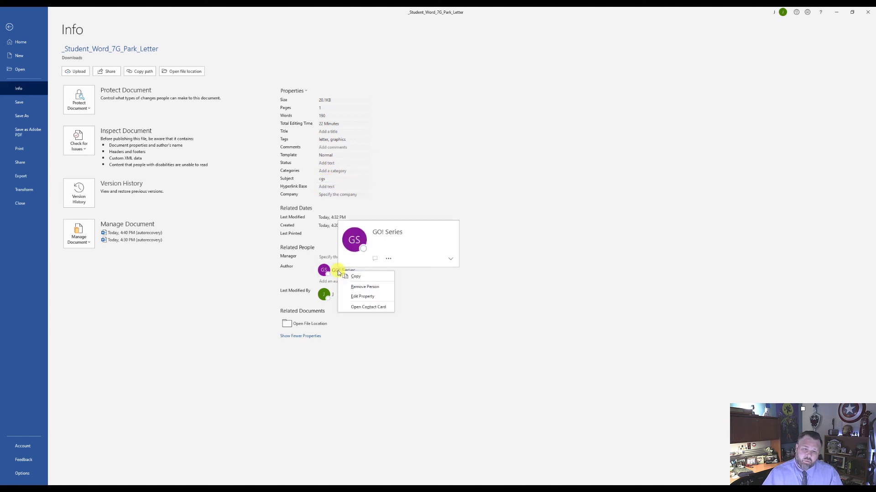
click(365, 287)
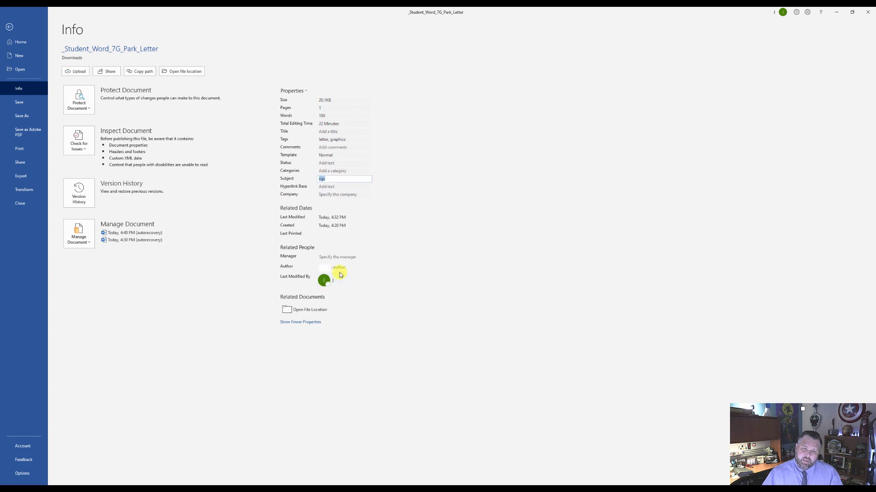
click(326, 267)
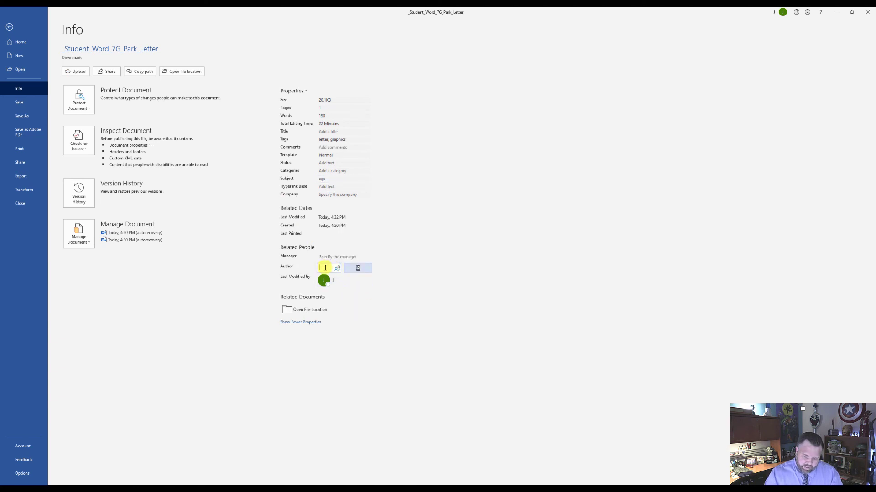
text(Jason)
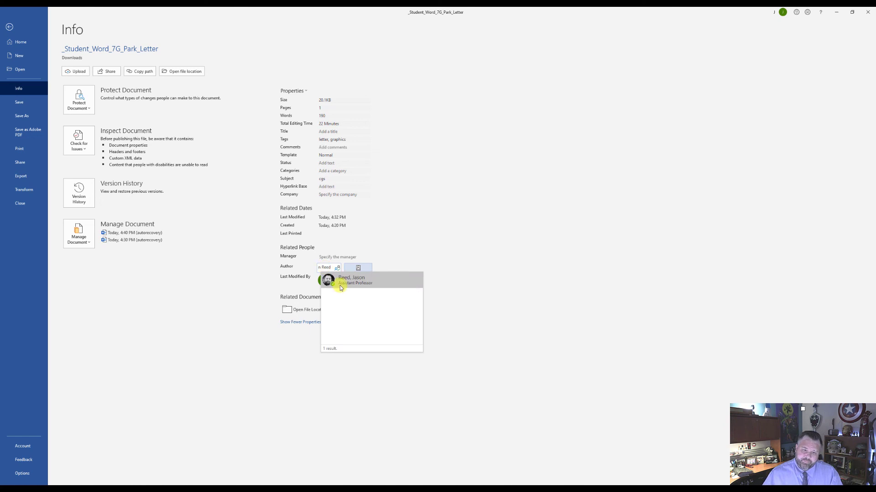
click(337, 280)
mouse_move(346, 285)
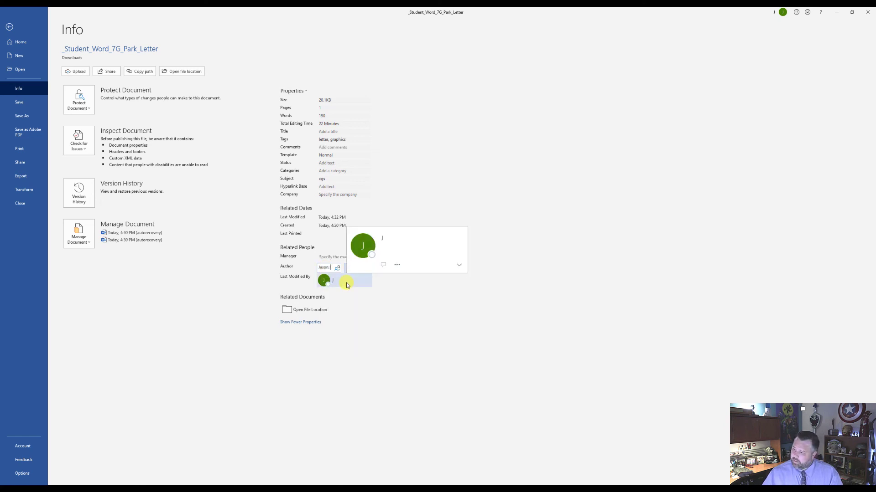
click(18, 103)
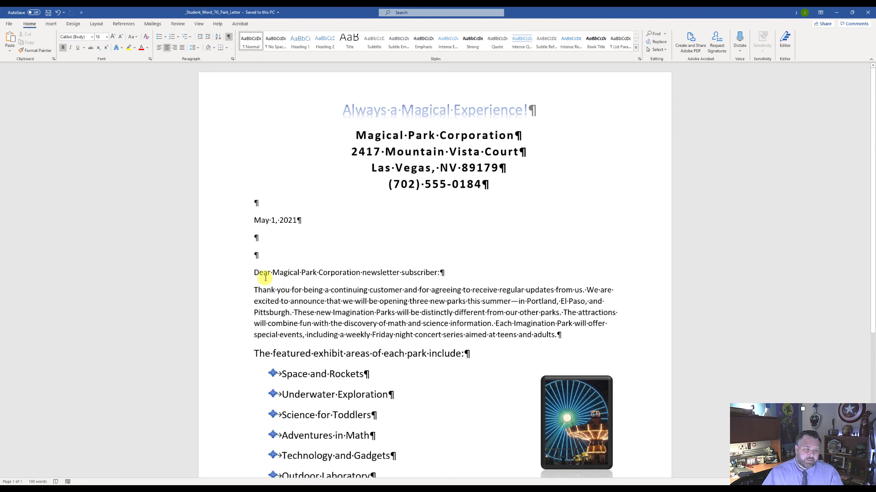
Save a copy of the letter in Downloads as a Word Document (*.docx), replacing the existing _Student_Word_7G_Park_Letter file.
click(9, 24)
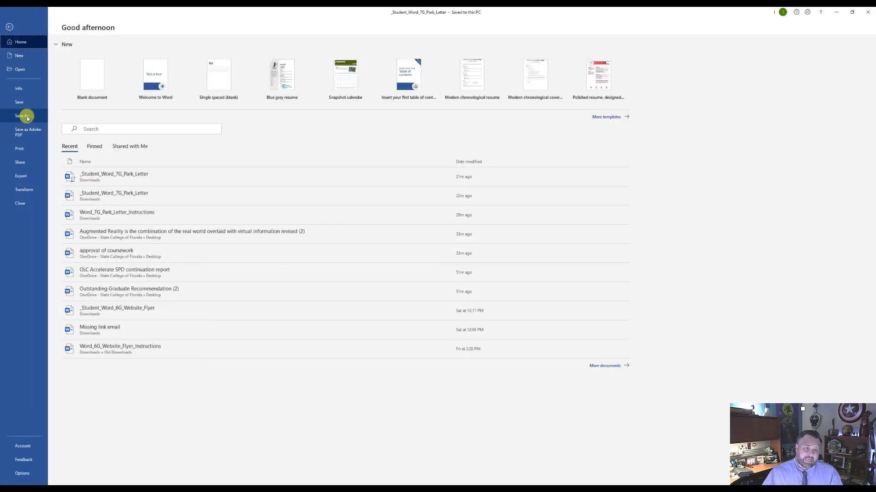
click(28, 117)
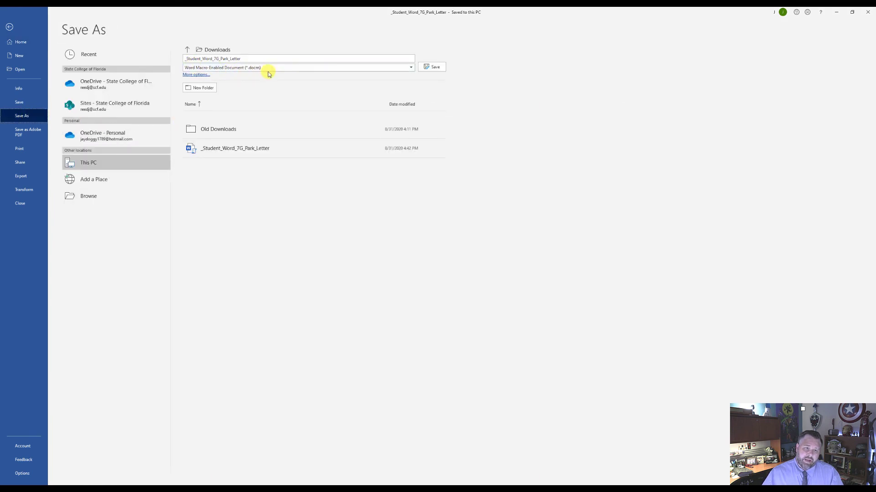
click(400, 70)
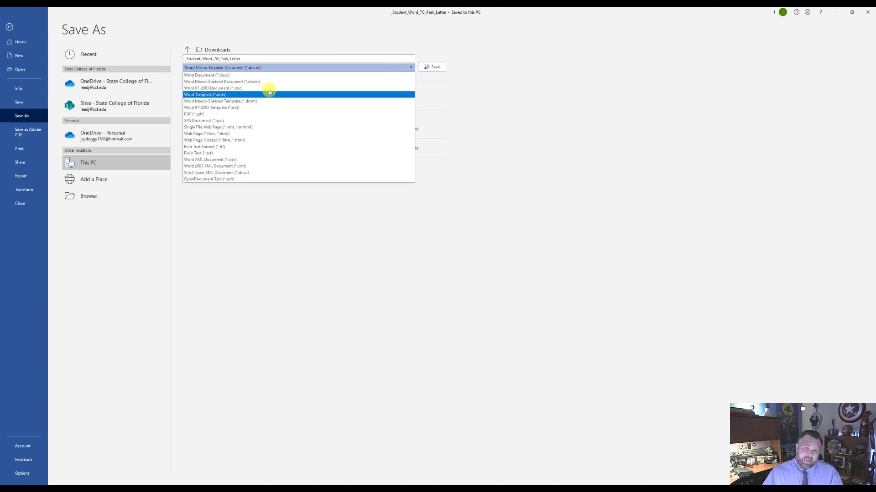
click(237, 75)
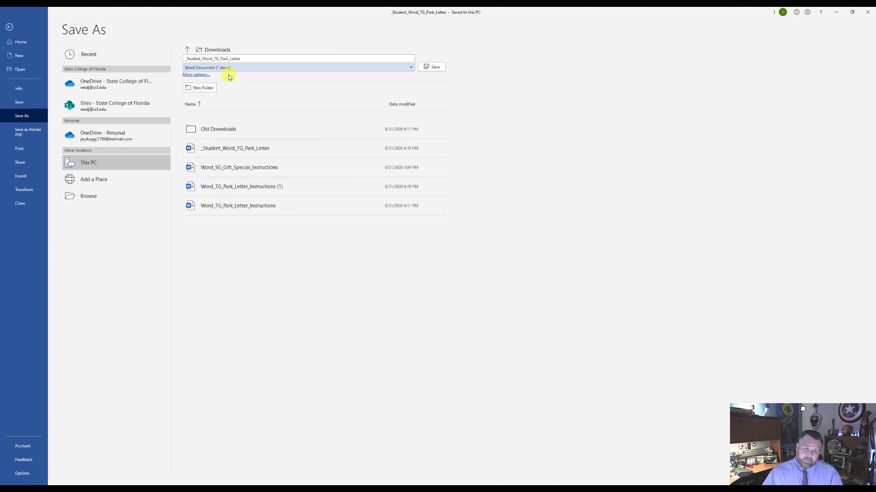
click(435, 68)
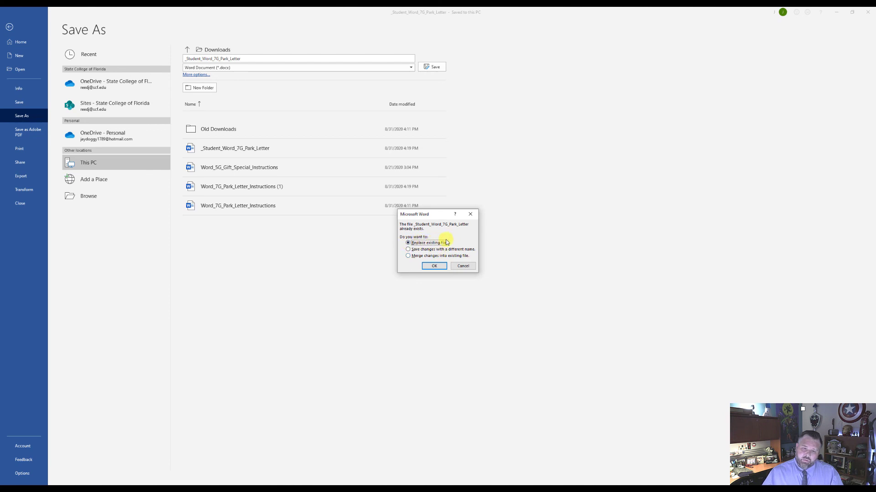
click(433, 266)
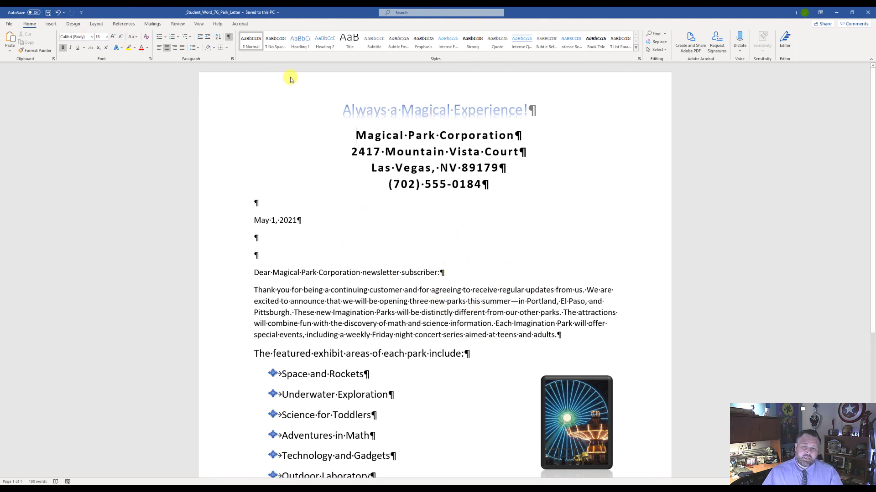
Switch to the MyLab assignment page in the browser and choose the .docx version of _Student_Word_7G_Park_Letter from Downloads as the completed assignment.
click(838, 14)
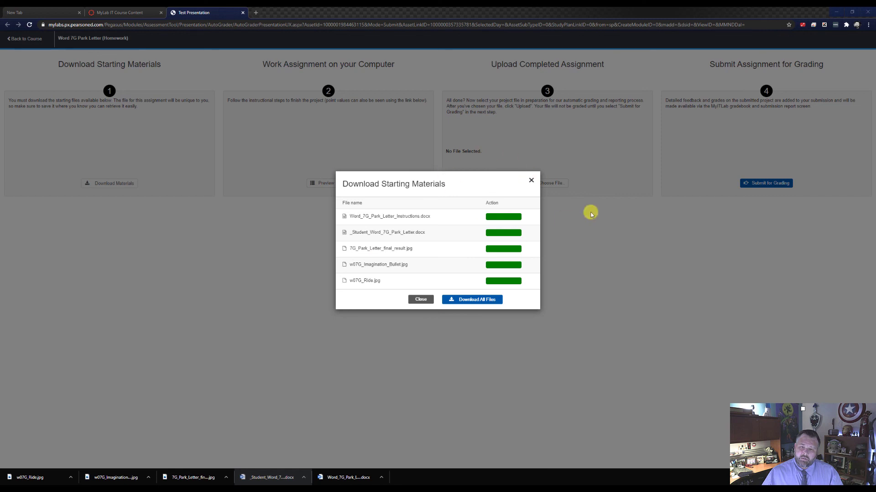
click(530, 181)
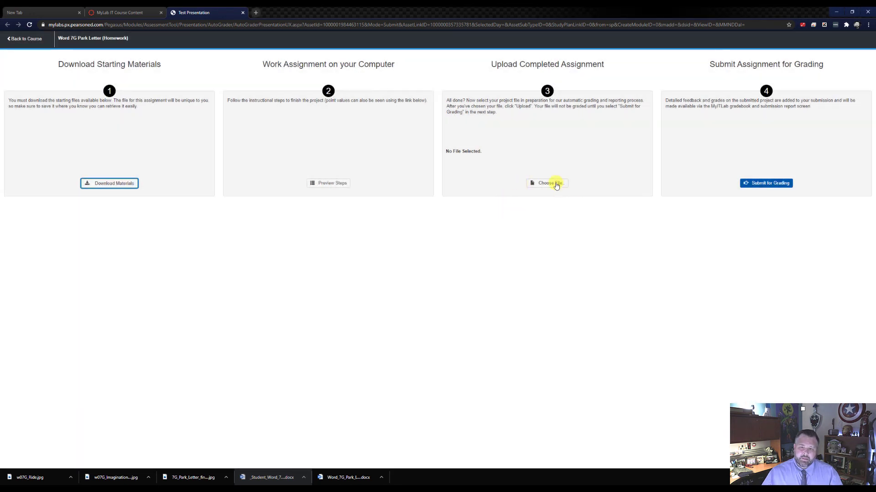
click(551, 184)
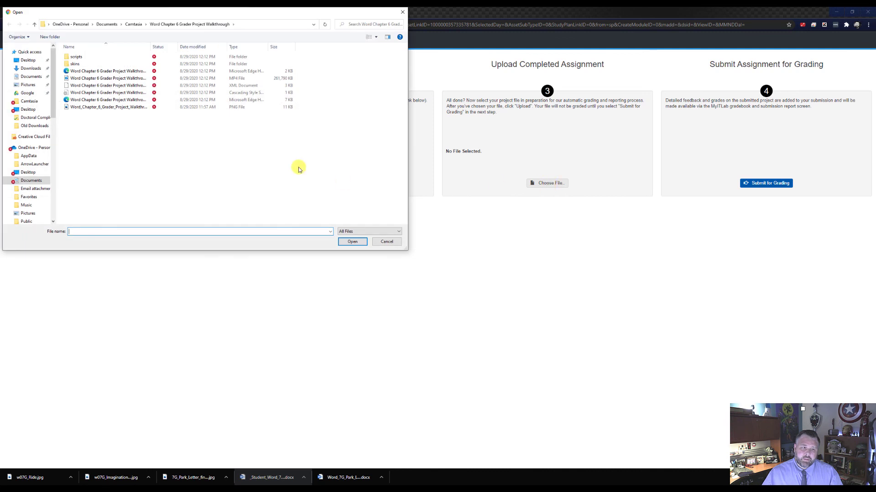
click(30, 68)
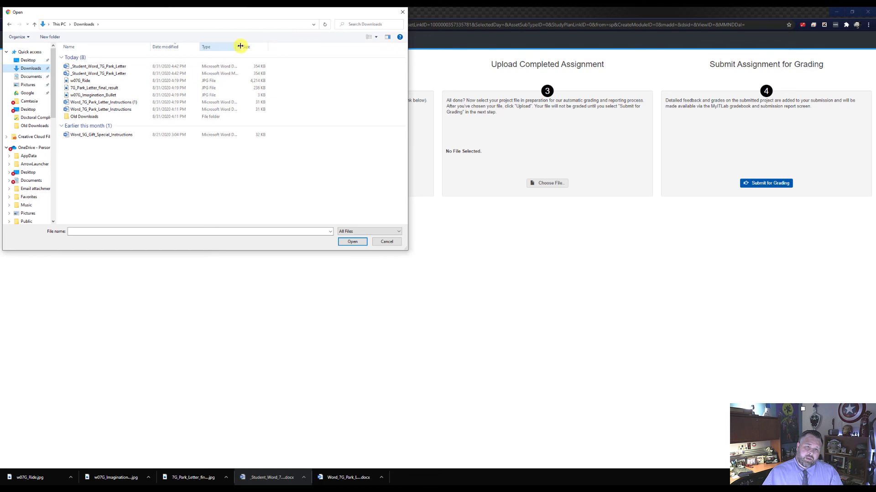
drag(241, 46, 273, 47)
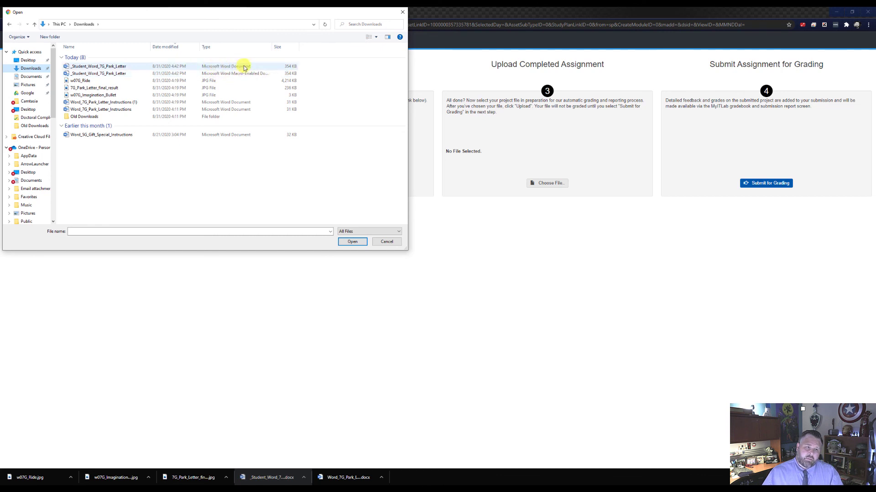
click(97, 67)
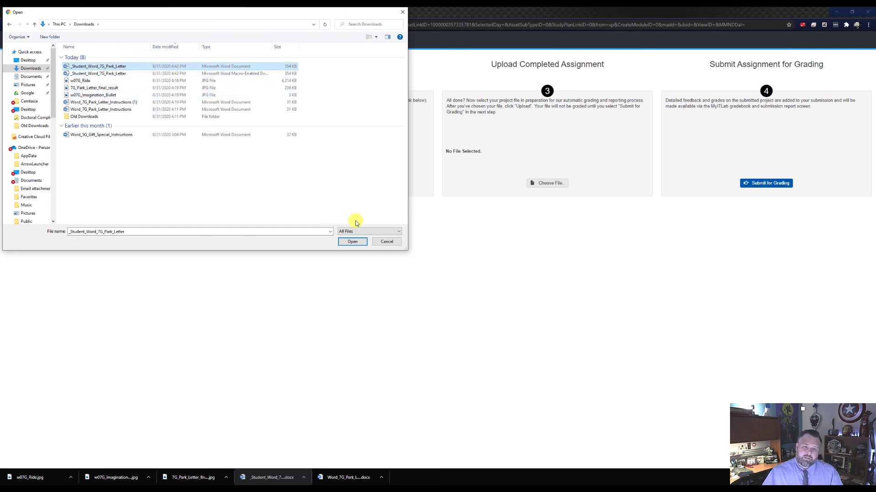
click(358, 243)
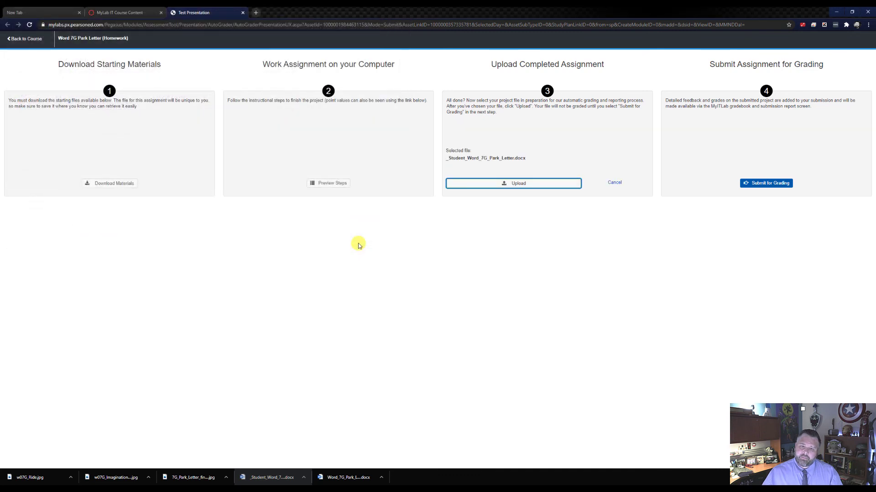
Upload the chosen letter file, submit it for grading and close the assignment page.
click(524, 183)
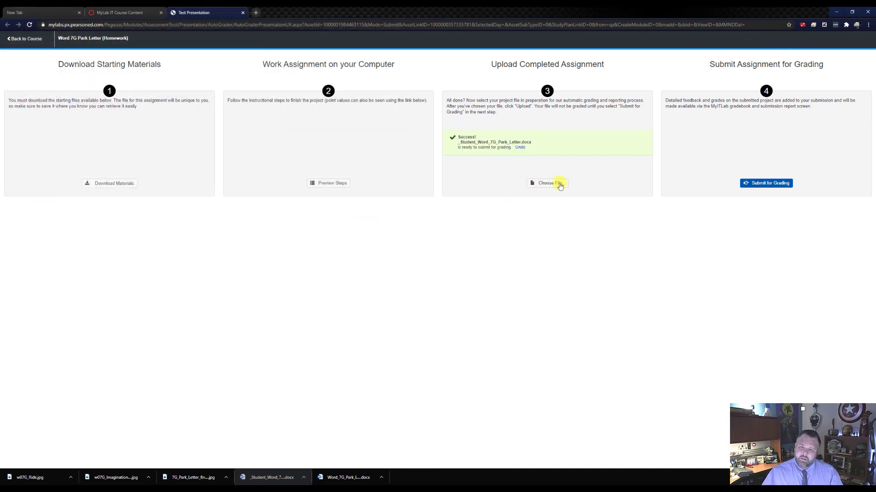
click(767, 184)
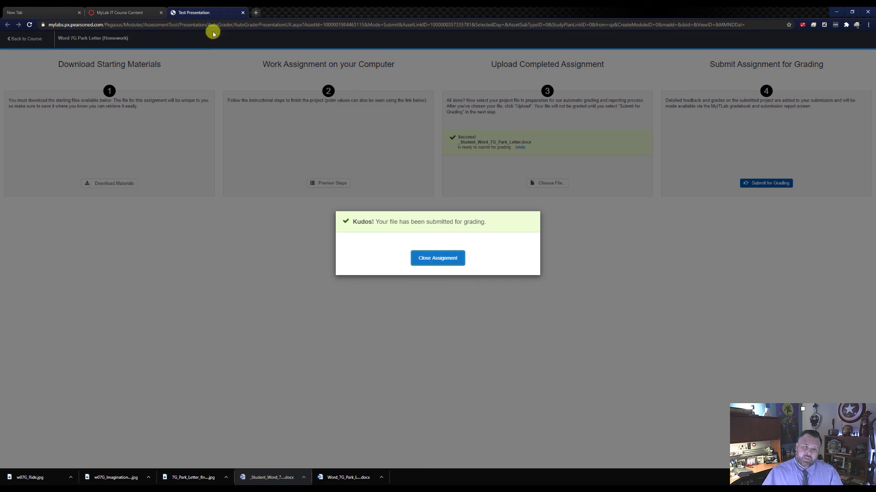
click(243, 13)
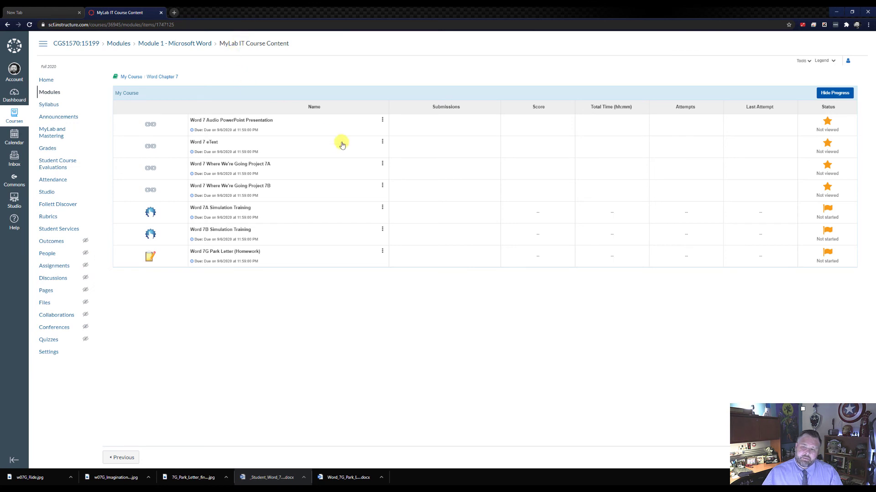
View the submission for Word 7G Park Letter (Homework) and review its score card step by step.
click(382, 253)
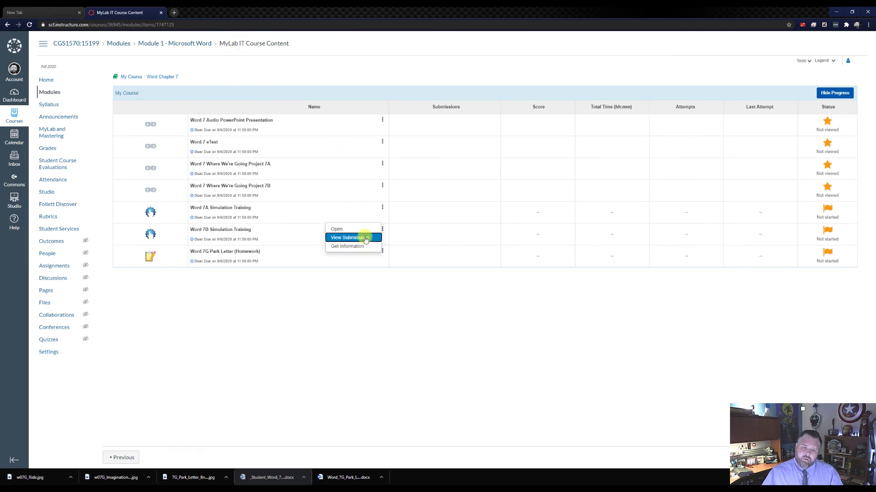
click(365, 238)
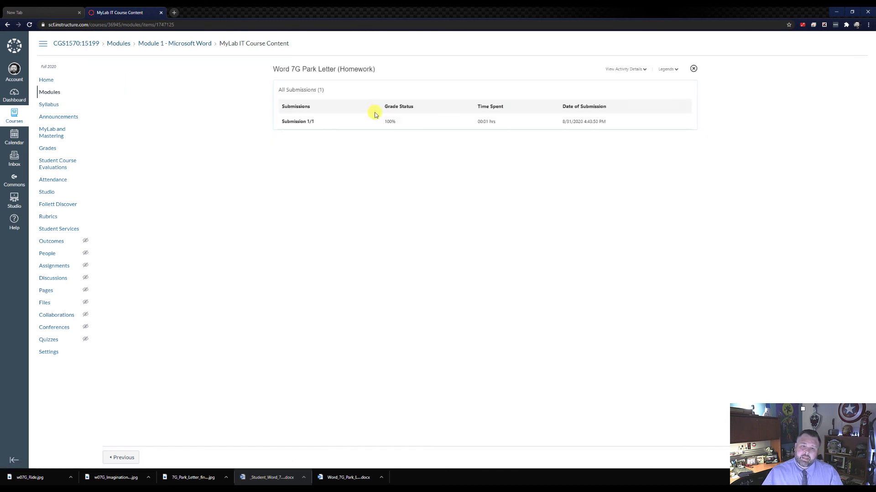
click(296, 121)
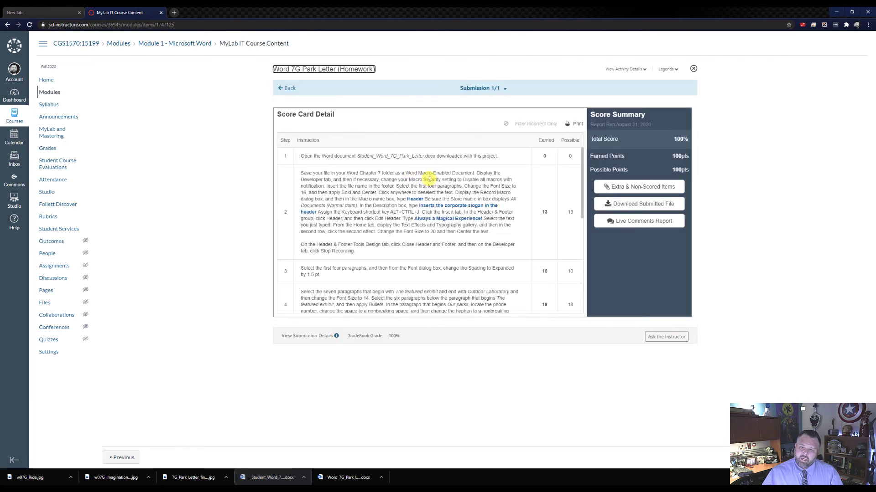
scroll(424, 177, down, 4)
scroll(430, 179, down, 3)
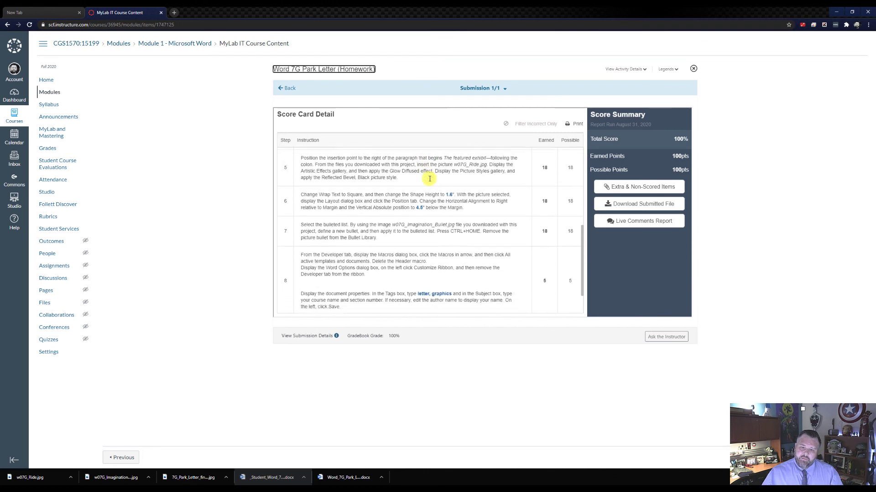